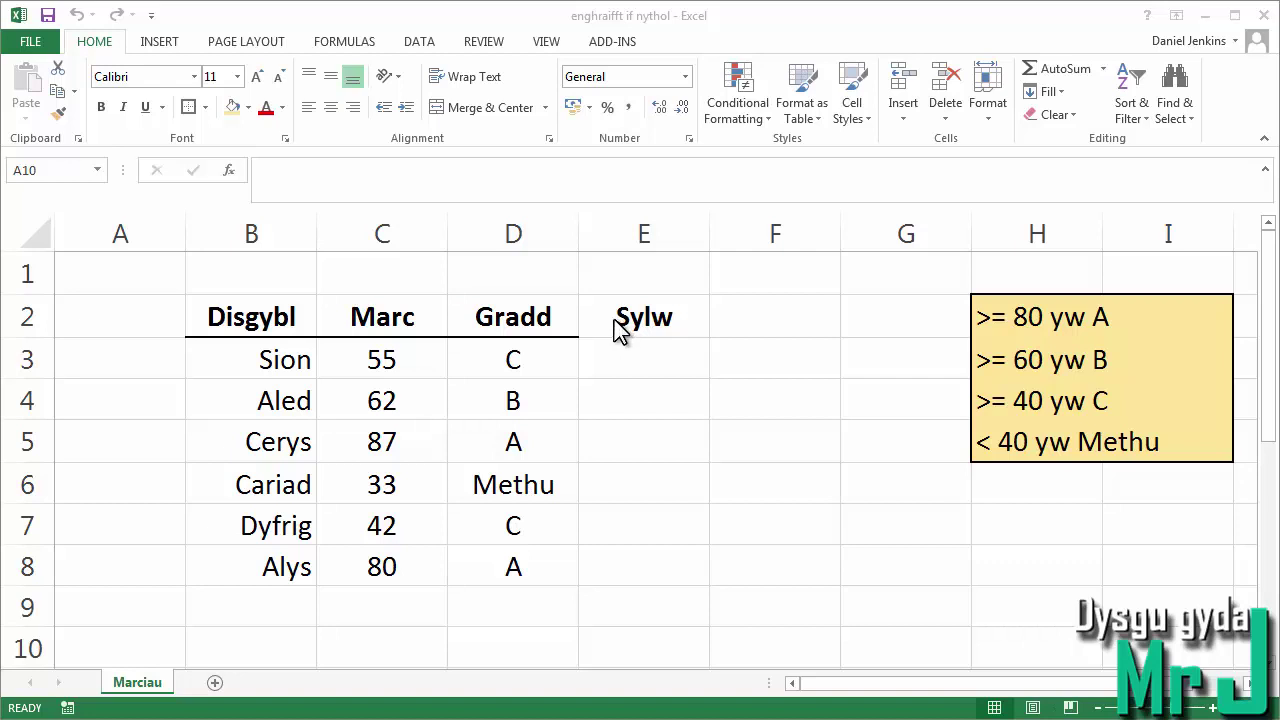
# - Try a sample comment 'Da iaw' in E3 of the Sylw column, then clear it
pyautogui.click(640, 318)
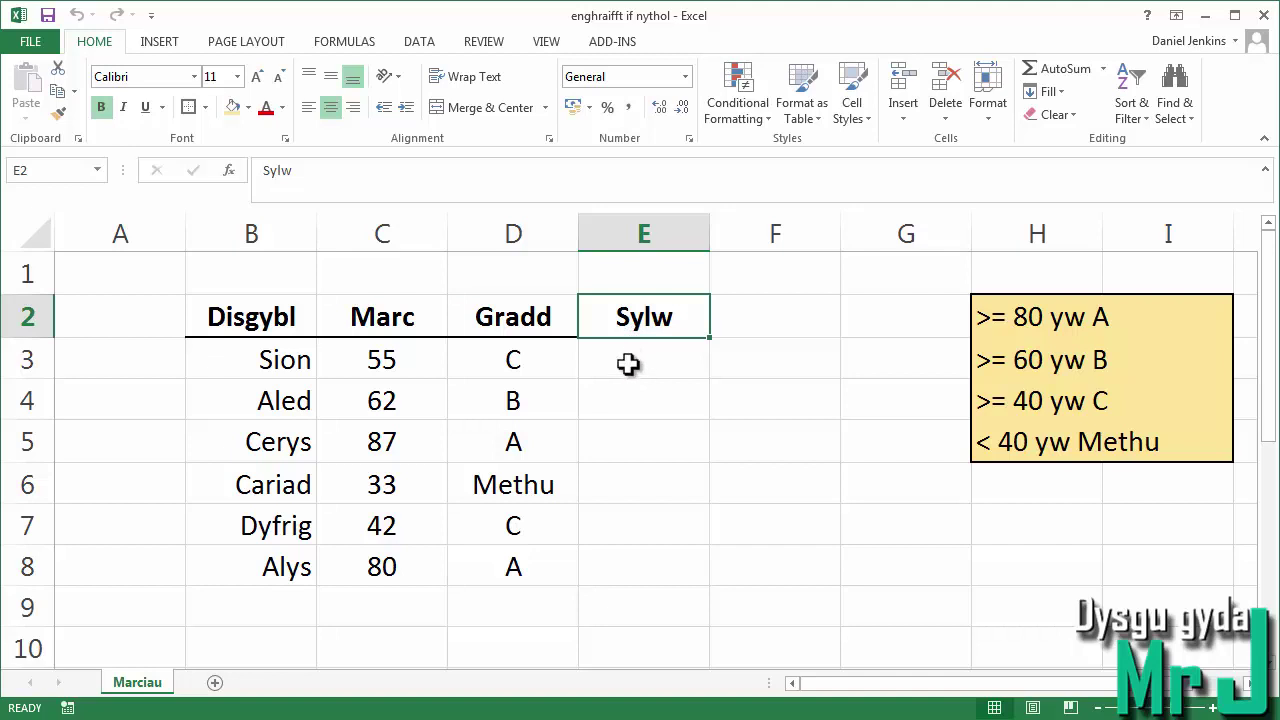
pyautogui.click(627, 364)
pyautogui.write('Da')
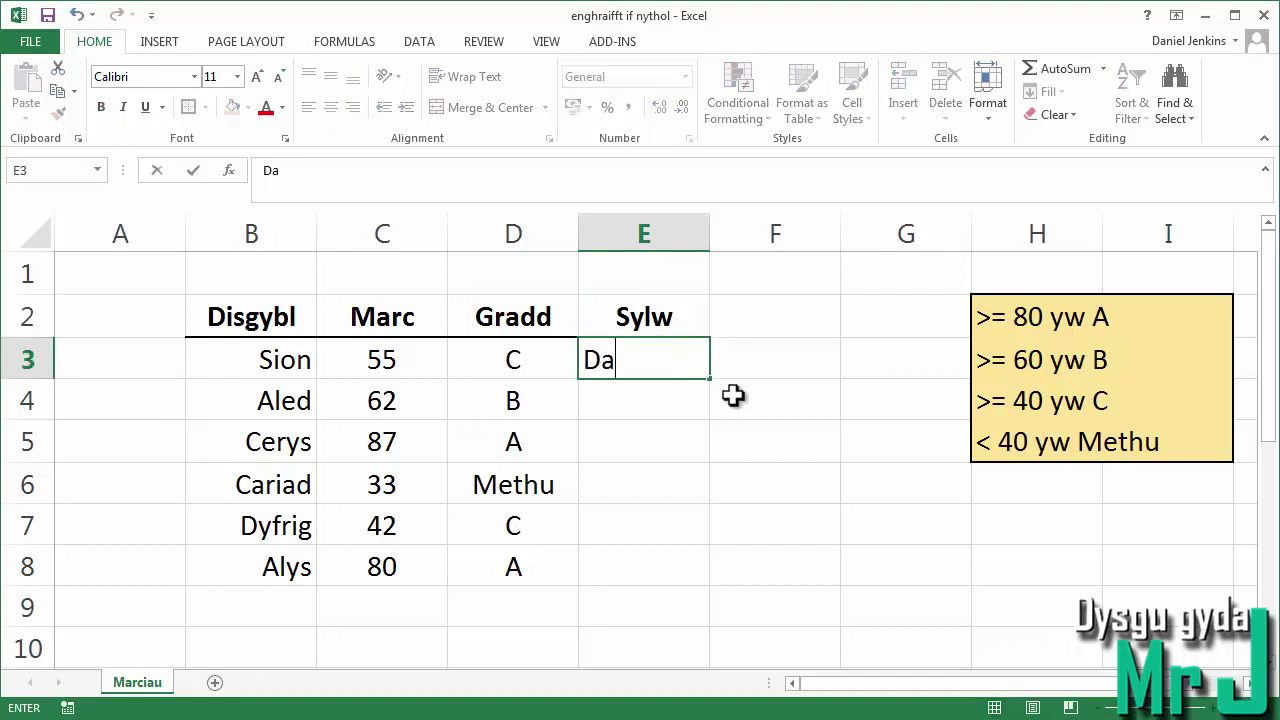
pyautogui.write(' iawn')
pyautogui.press('Return')
pyautogui.press('Up')
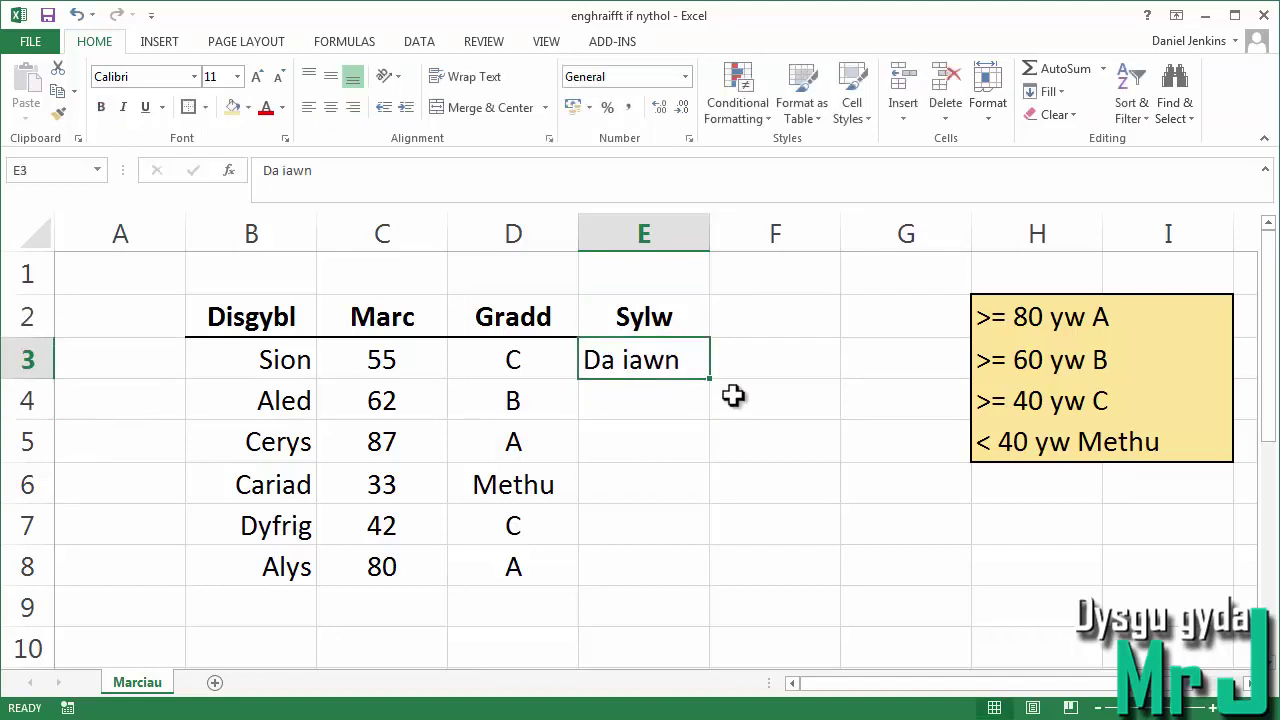
pyautogui.press('Delete')
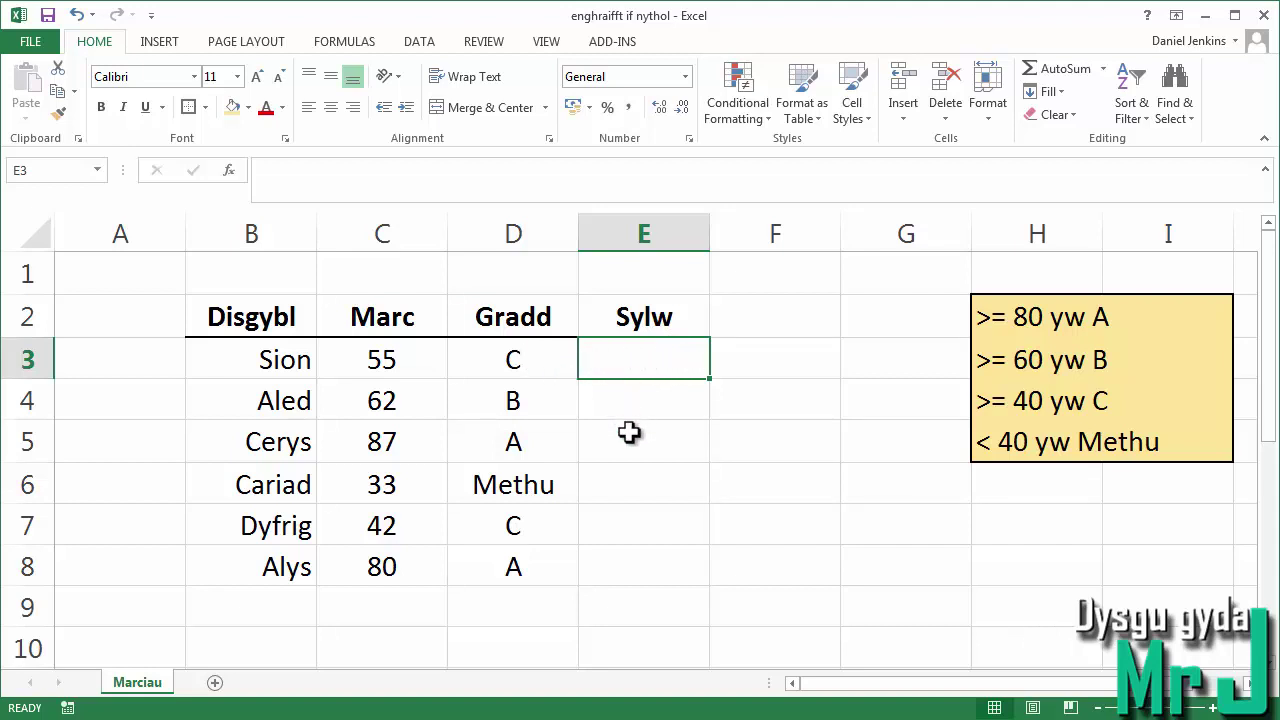
# - Type trial comments 'Da iawn' in E5 and 'Ymdrech' in E4, then clear E4, E5 and E8
pyautogui.click(662, 440)
pyautogui.write('Da ')
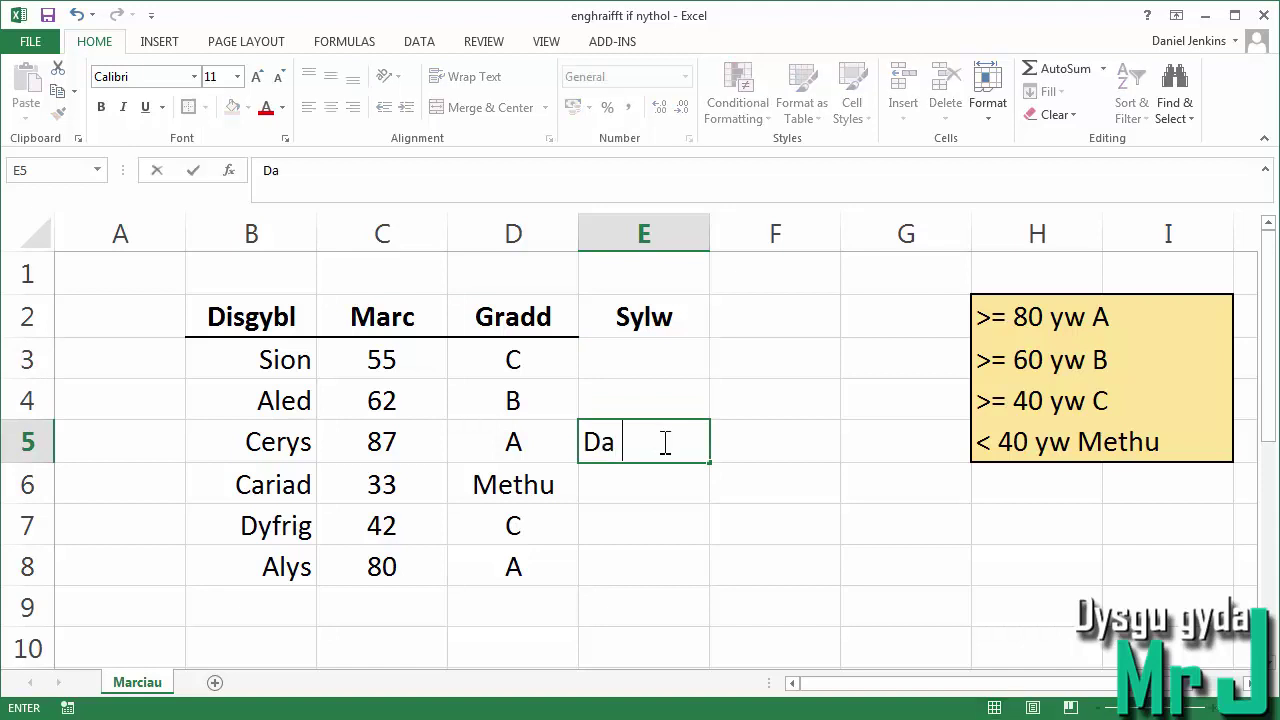
pyautogui.write('iawn')
pyautogui.click(632, 566)
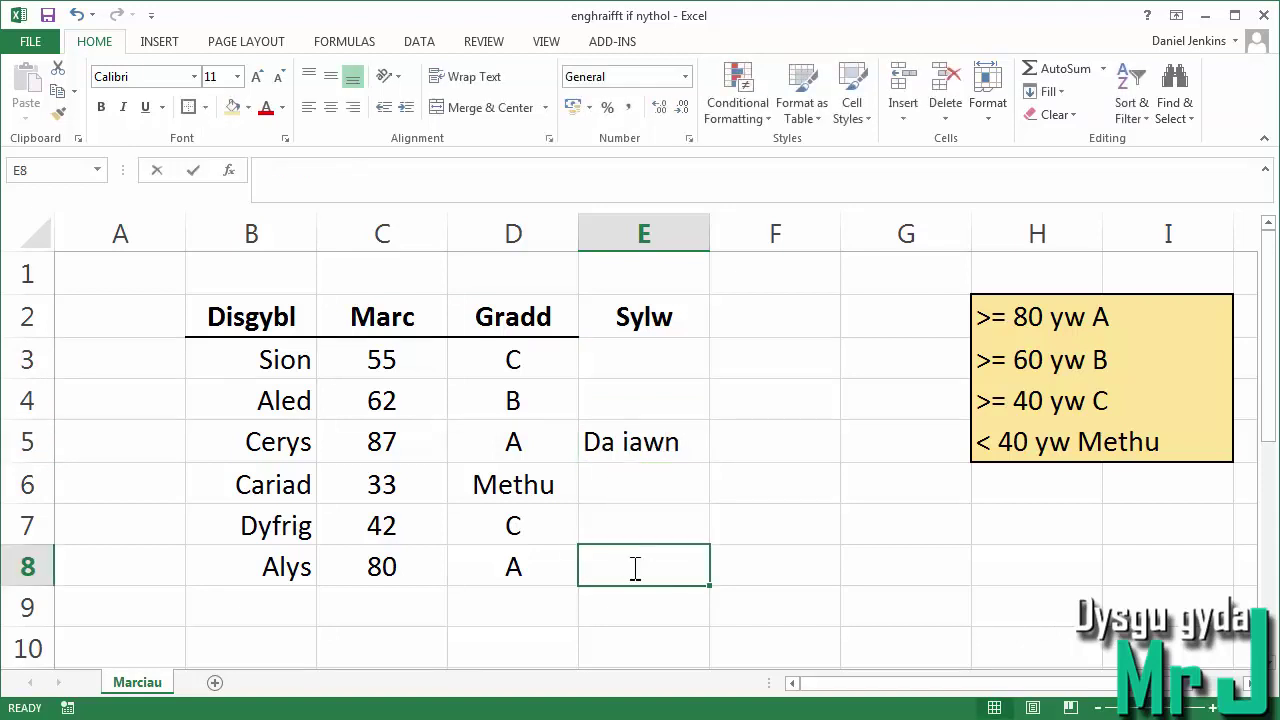
pyautogui.write('Da iawn')
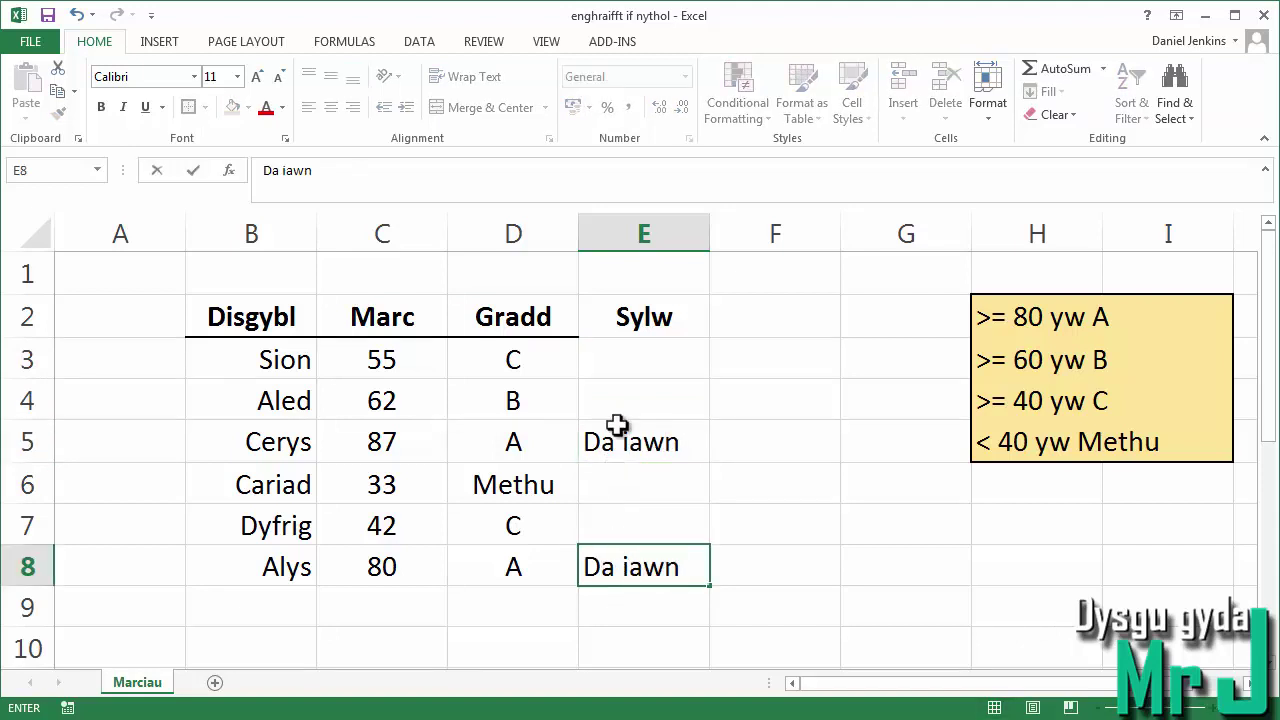
pyautogui.click(621, 398)
pyautogui.write('Ymdre')
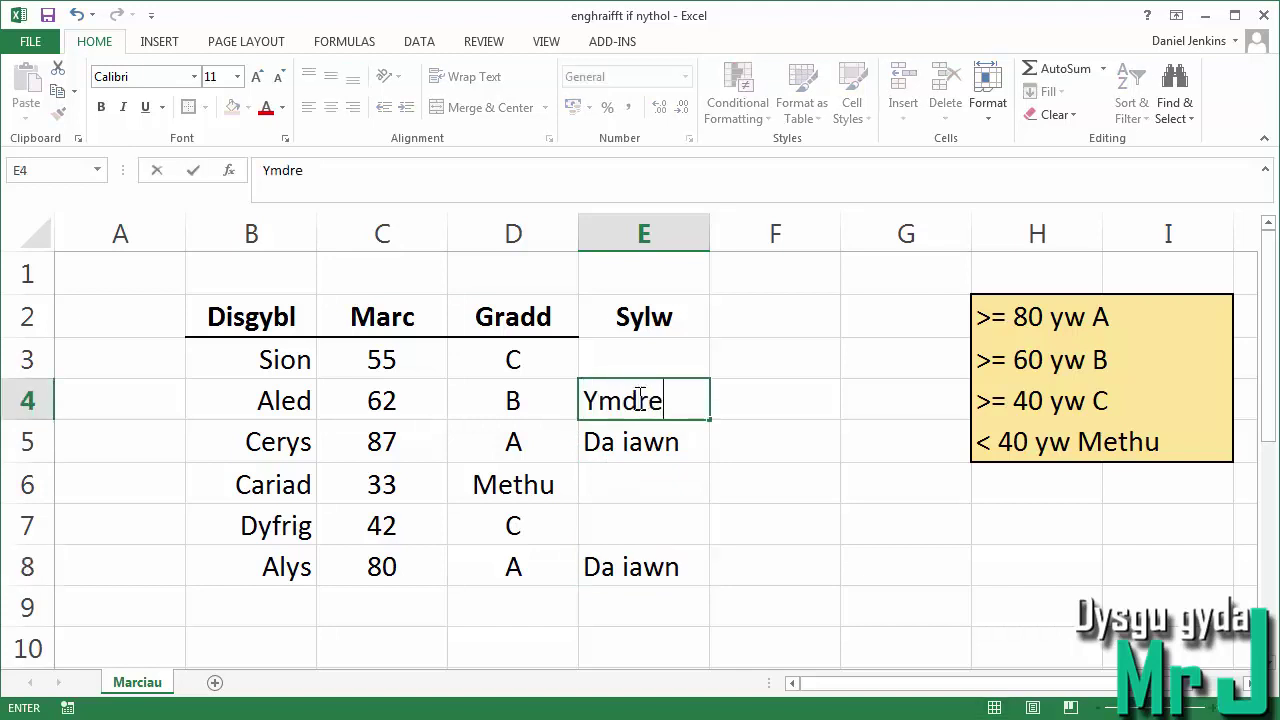
pyautogui.write('ch da..')
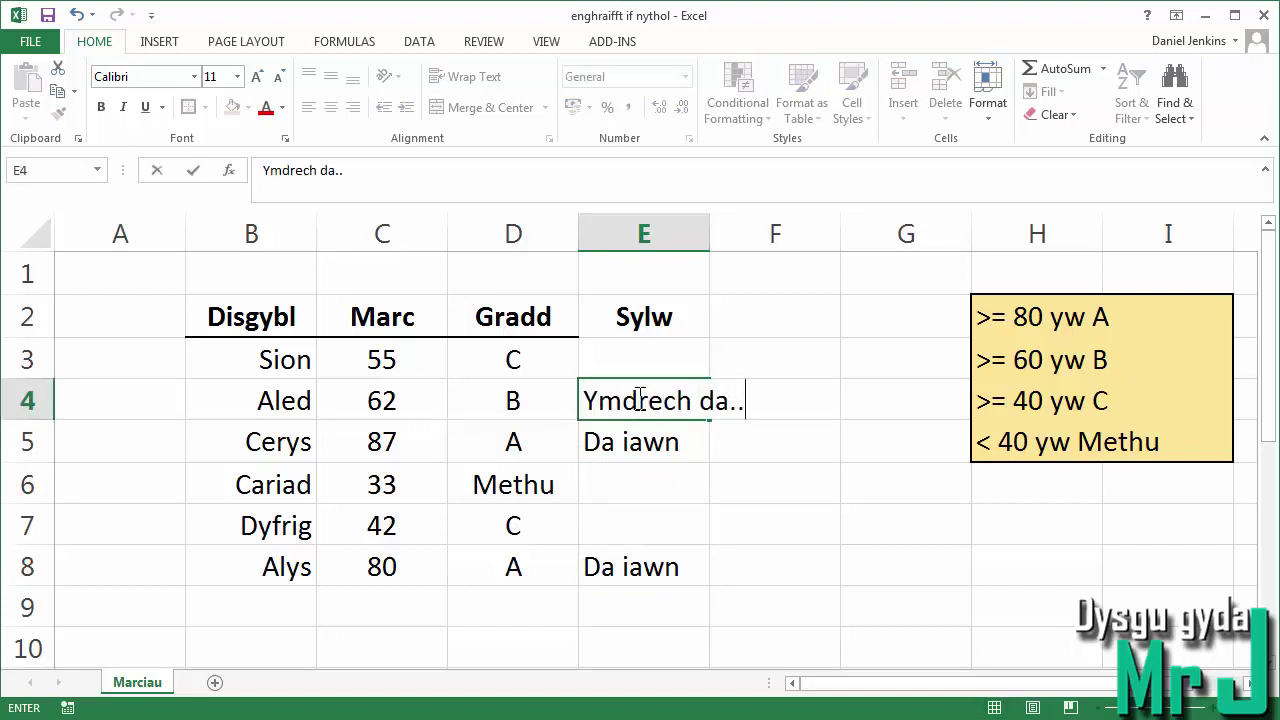
pyautogui.press('BackSpace')
pyautogui.press('BackSpace')
pyautogui.press('BackSpace')
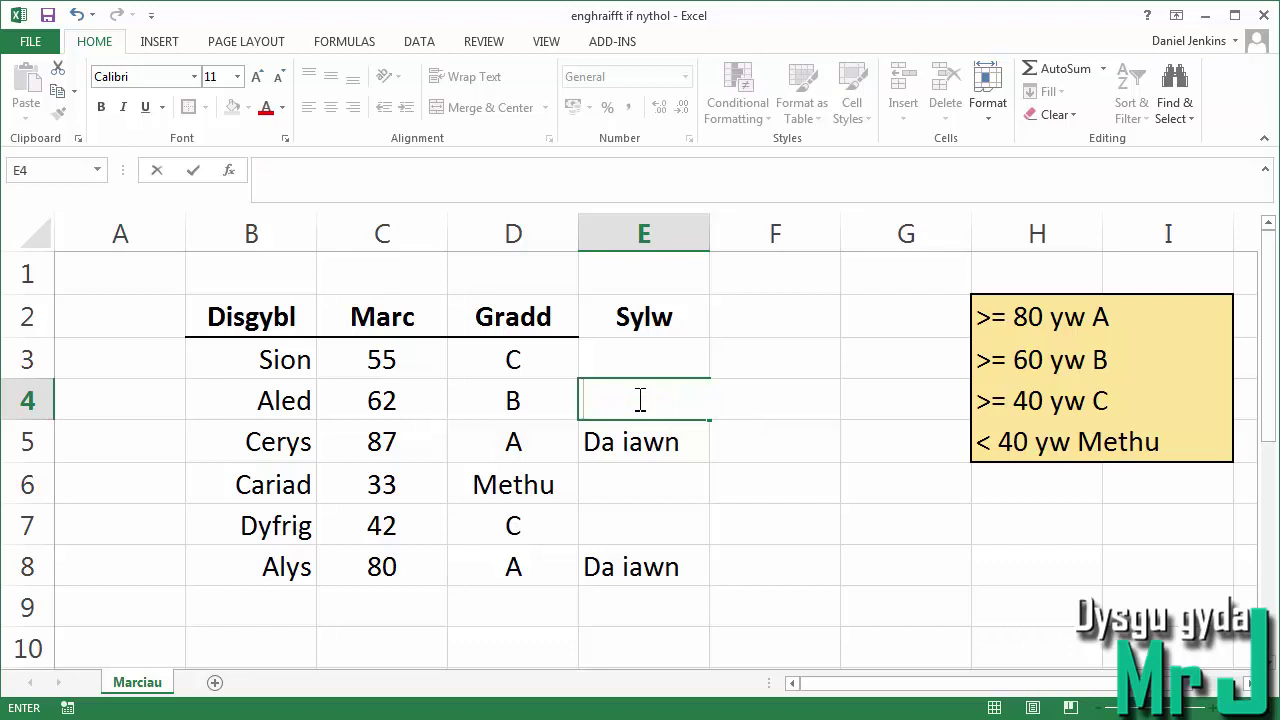
pyautogui.click(592, 440)
pyautogui.press('Delete')
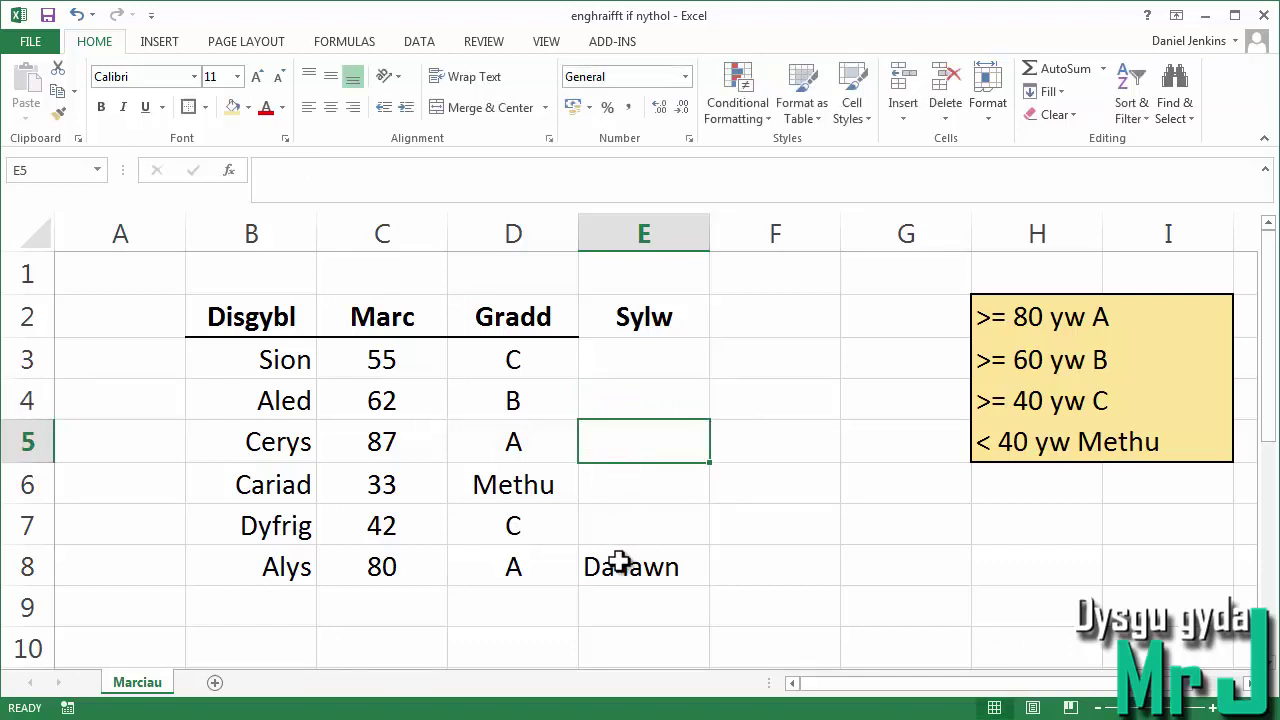
pyautogui.click(618, 563)
pyautogui.press('Delete')
# - Review the grade formulas in D4, D5, D7 and D8, ending on cell E3
pyautogui.click(617, 530)
pyautogui.click(617, 318)
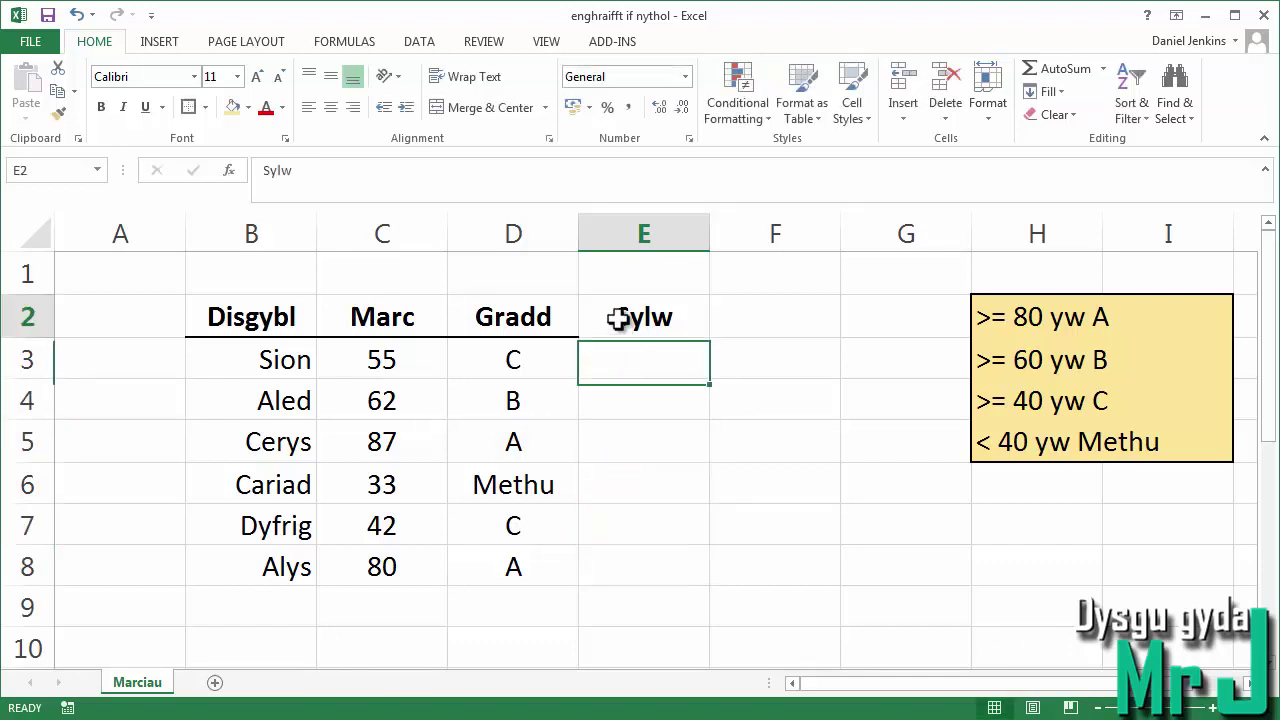
pyautogui.click(530, 450)
pyautogui.click(541, 566)
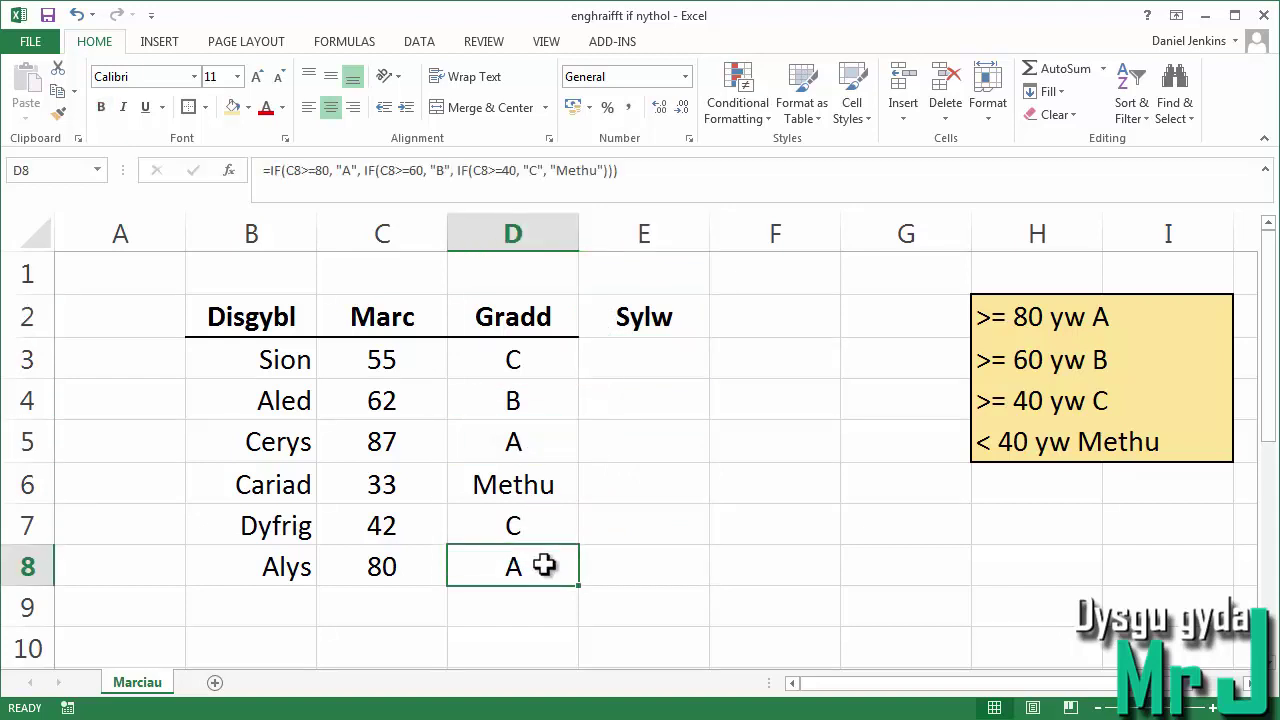
pyautogui.click(523, 398)
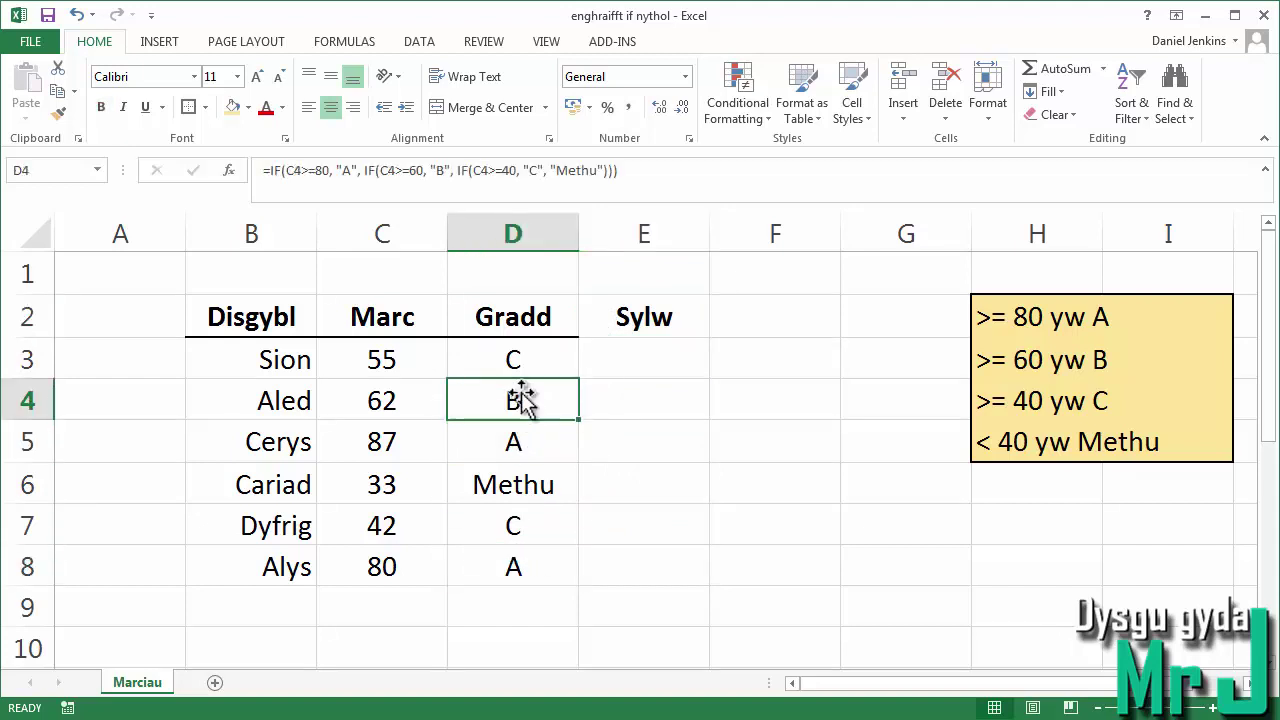
pyautogui.click(527, 527)
pyautogui.click(601, 361)
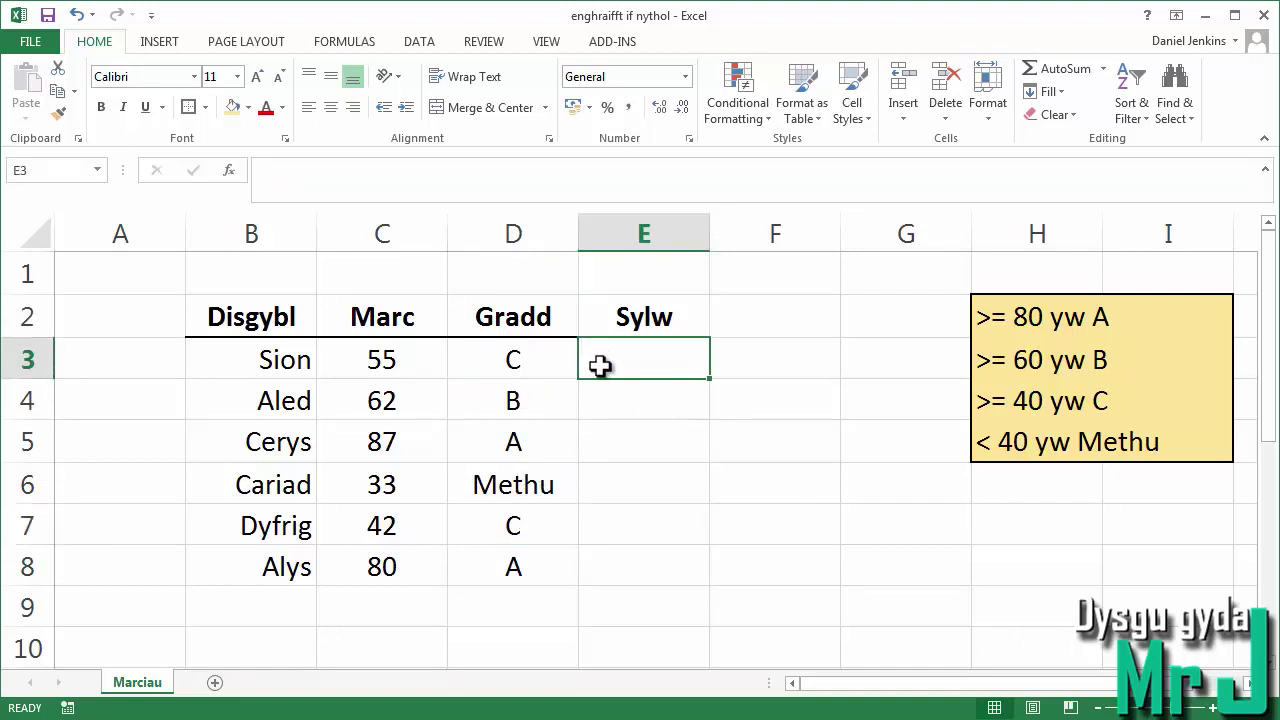
# - Add a new blank worksheet and rename it Sylwadau
pyautogui.click(215, 684)
pyautogui.rightClick(214, 686)
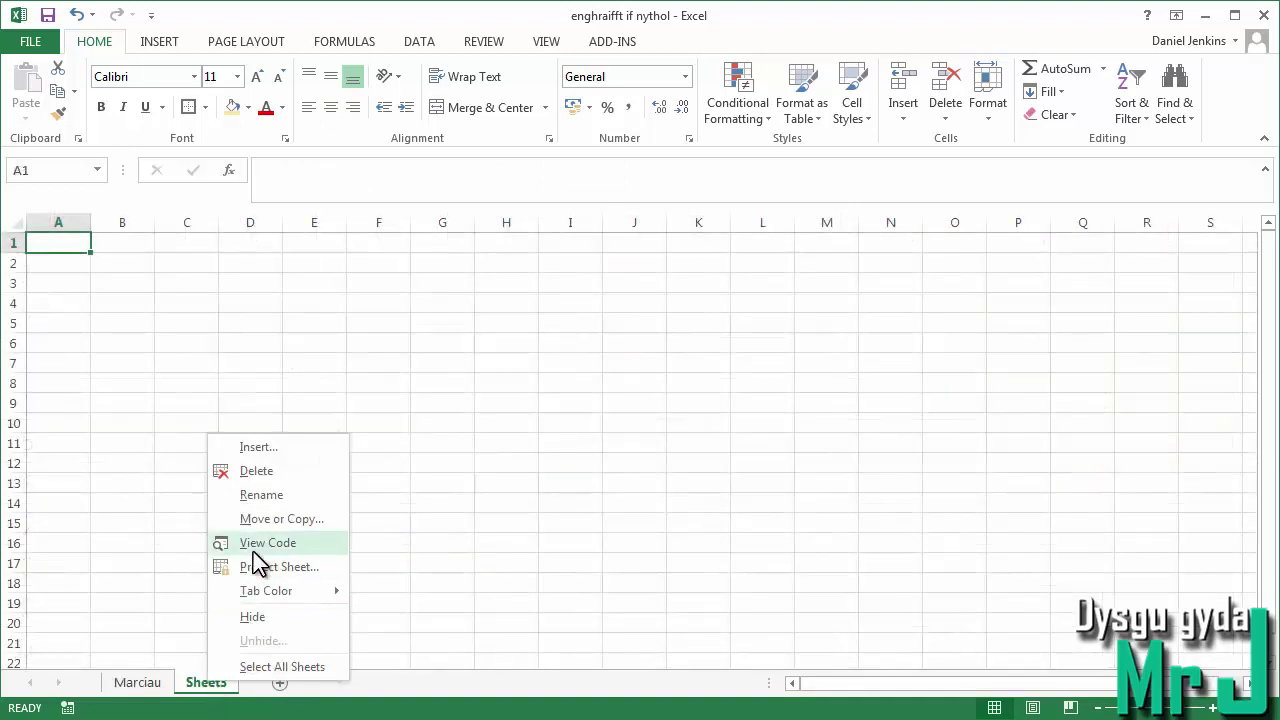
pyautogui.click(262, 495)
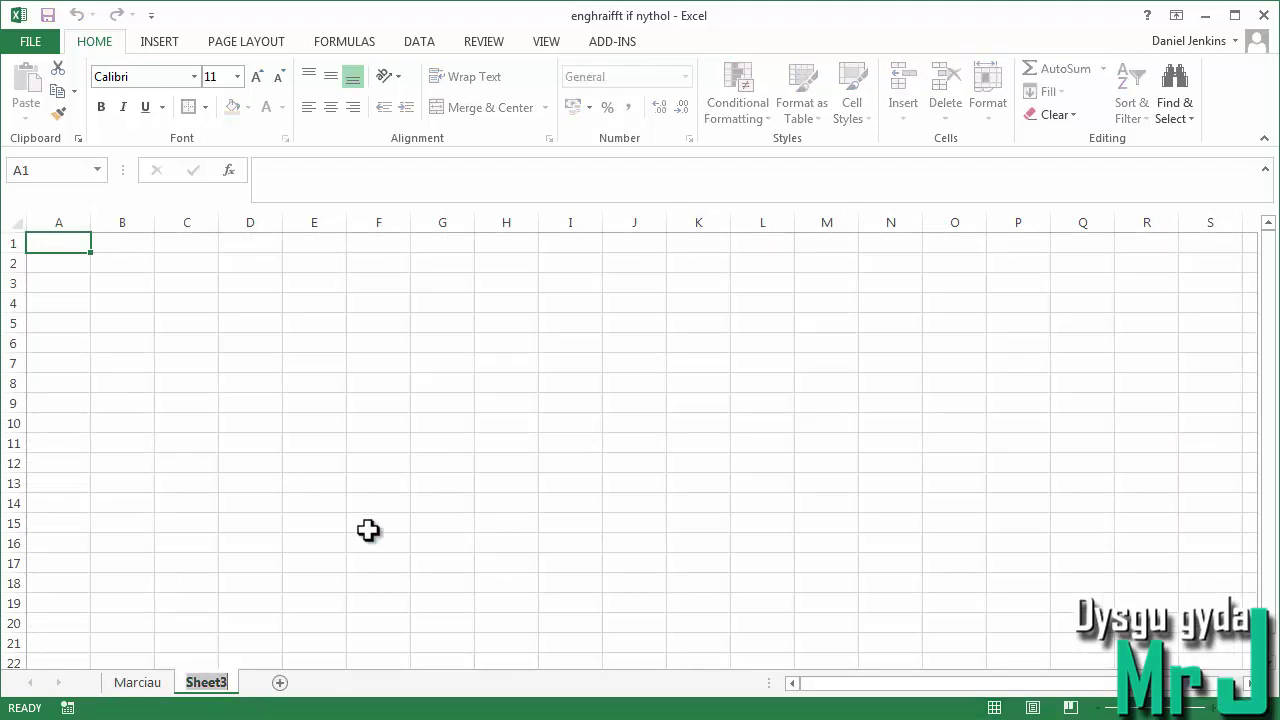
pyautogui.write('Sylwadau')
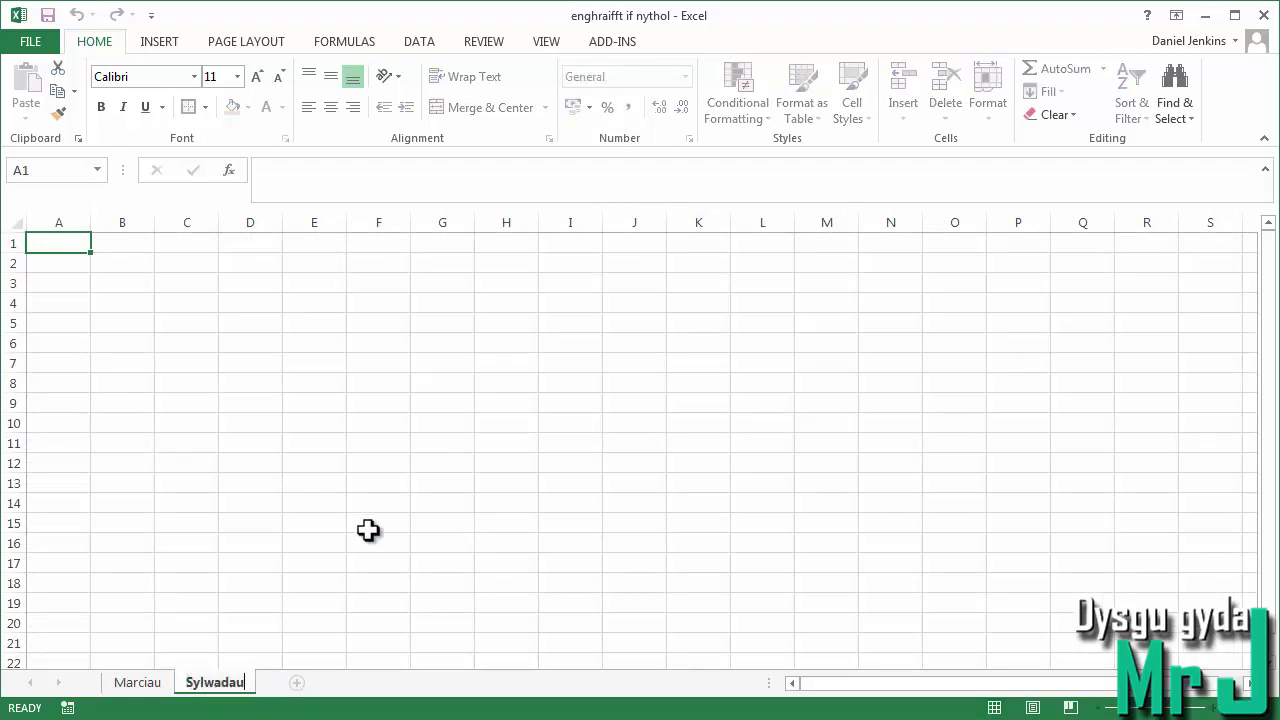
pyautogui.press('Return')
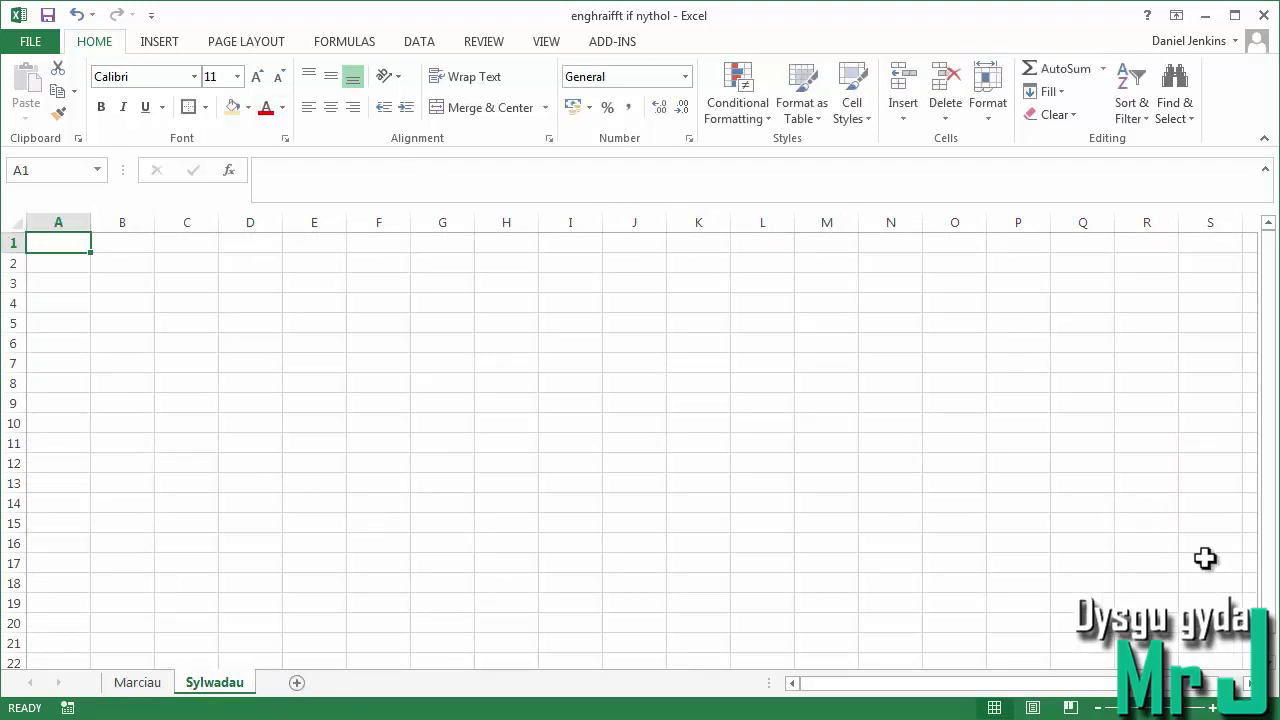
# - Zoom the Sylwadau sheet in to 200%
pyautogui.click(1213, 707)
pyautogui.click(1213, 707)
pyautogui.click(1213, 707)
pyautogui.click(1213, 707)
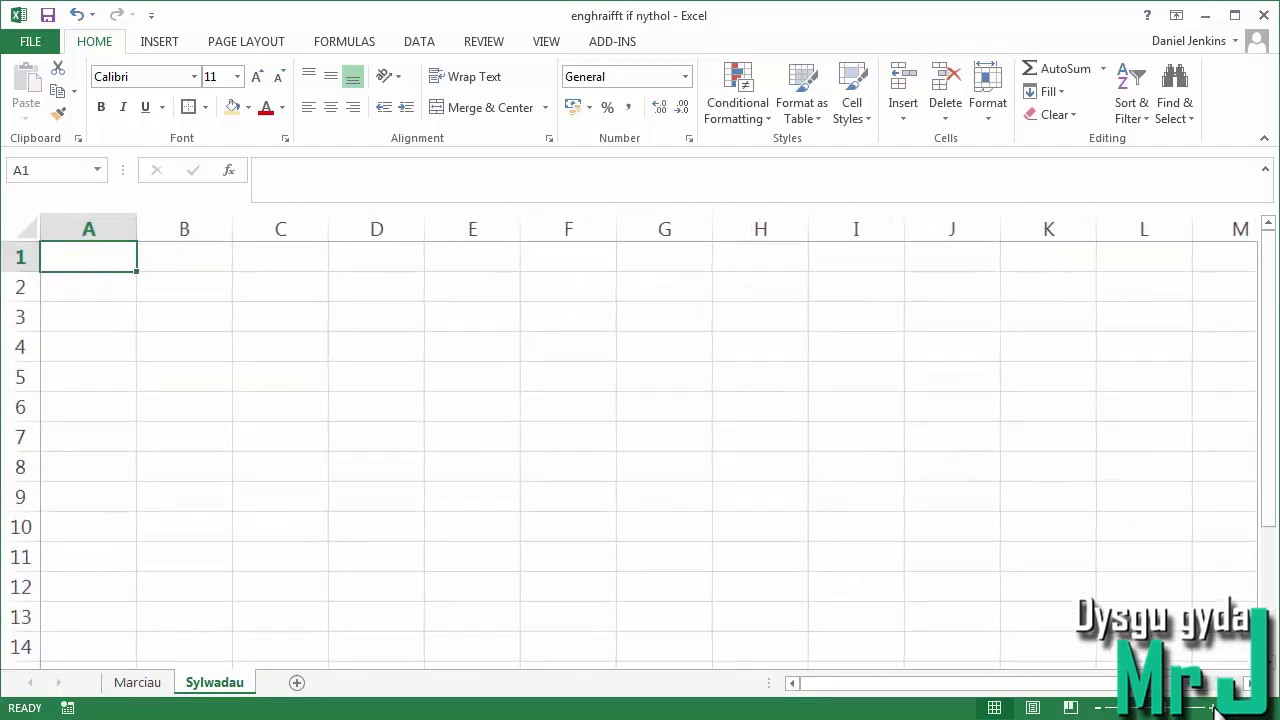
pyautogui.click(1213, 707)
pyautogui.click(1213, 707)
pyautogui.click(1213, 707)
pyautogui.click(1213, 707)
pyautogui.click(1213, 707)
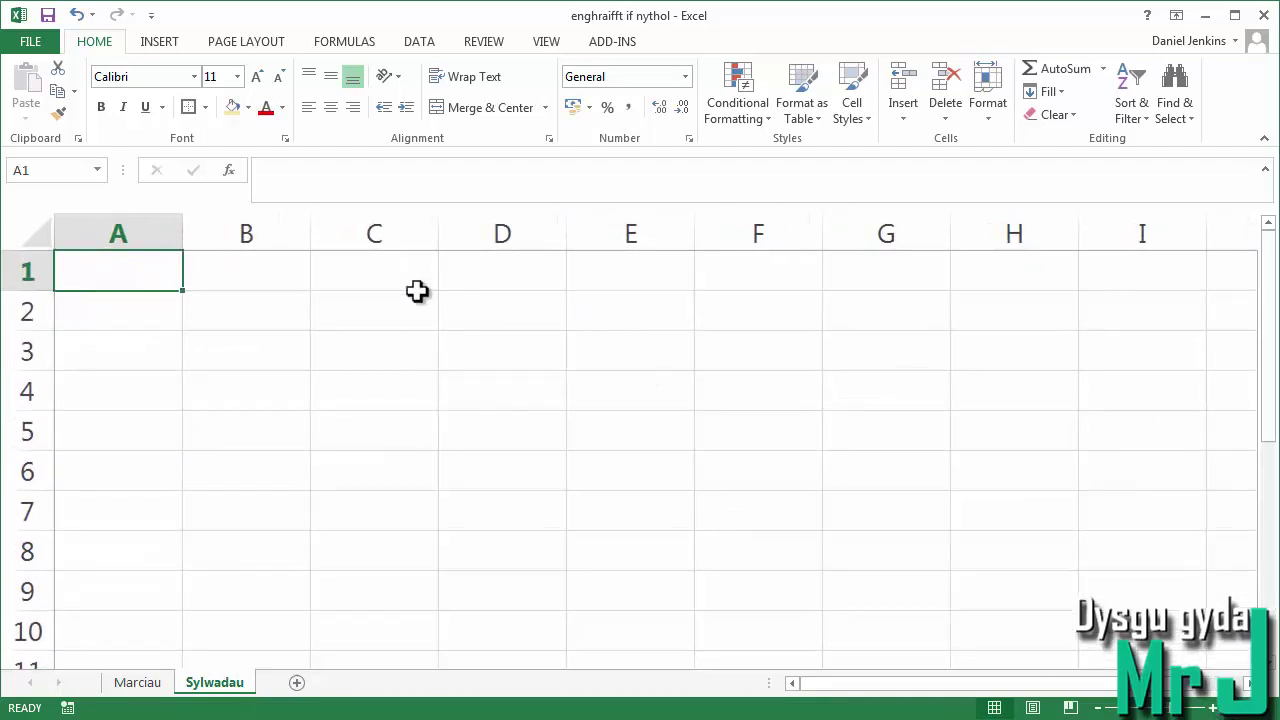
# - Enter grade A with 'Da iawn!' and grade B with 'Ymdrech da.' in rows 1–2
pyautogui.write('A')
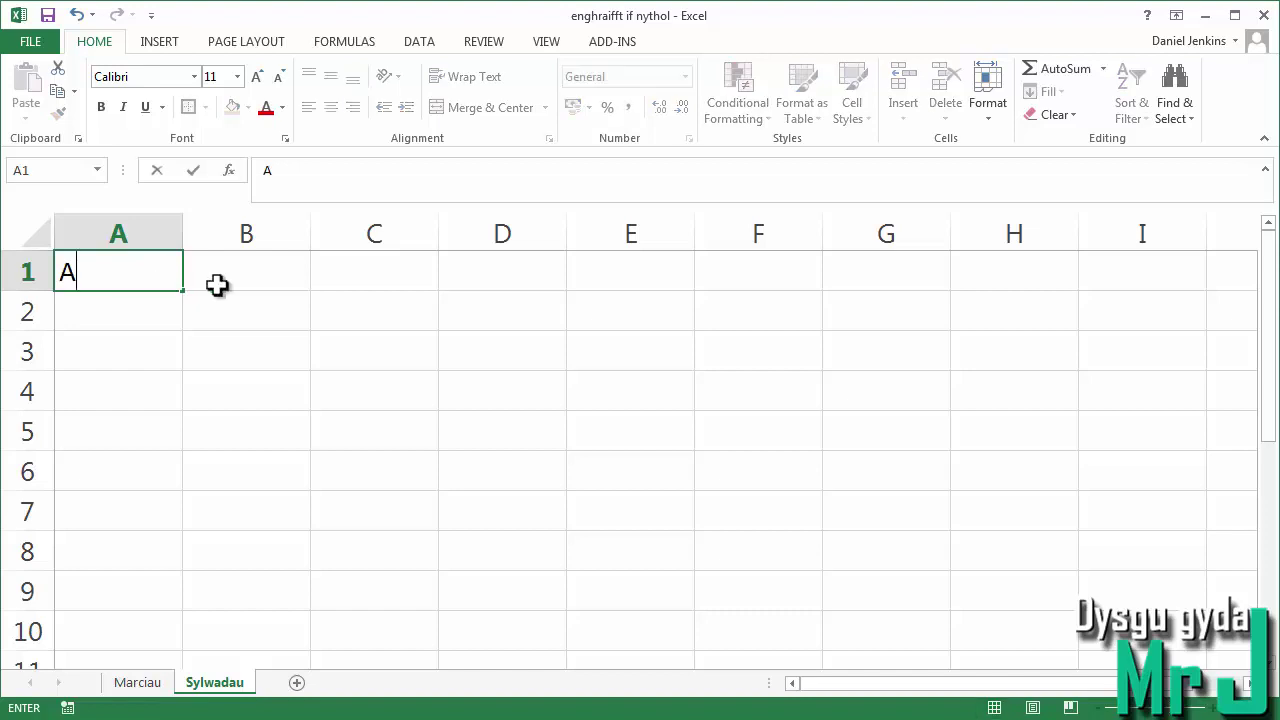
pyautogui.click(246, 286)
pyautogui.write('Da iawn')
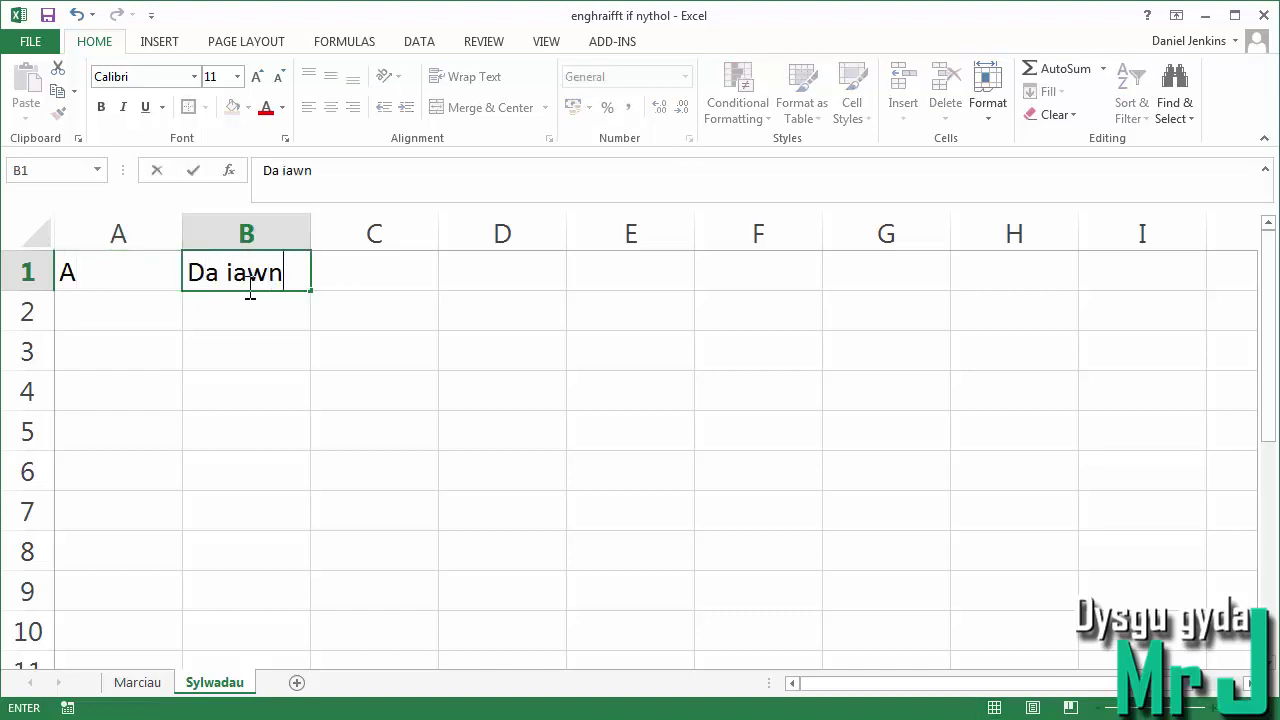
pyautogui.write('!')
pyautogui.press('Return')
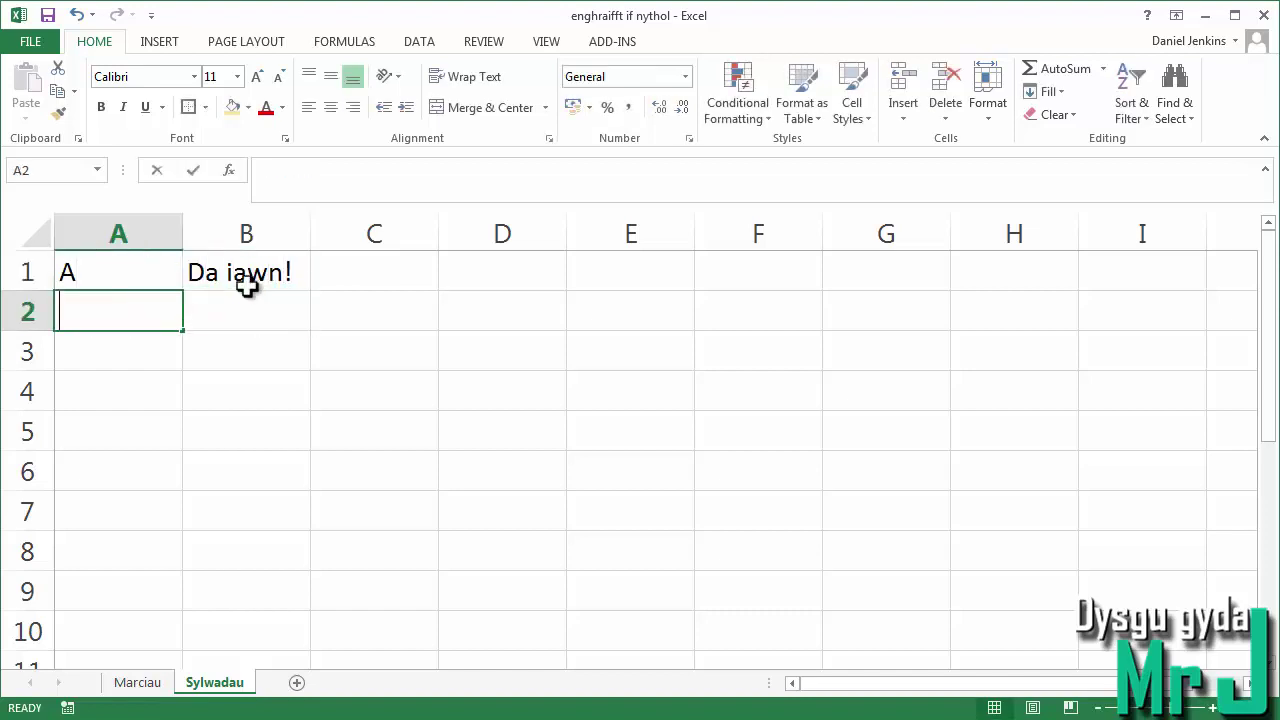
pyautogui.write('B')
pyautogui.press('Tab')
pyautogui.write('Y')
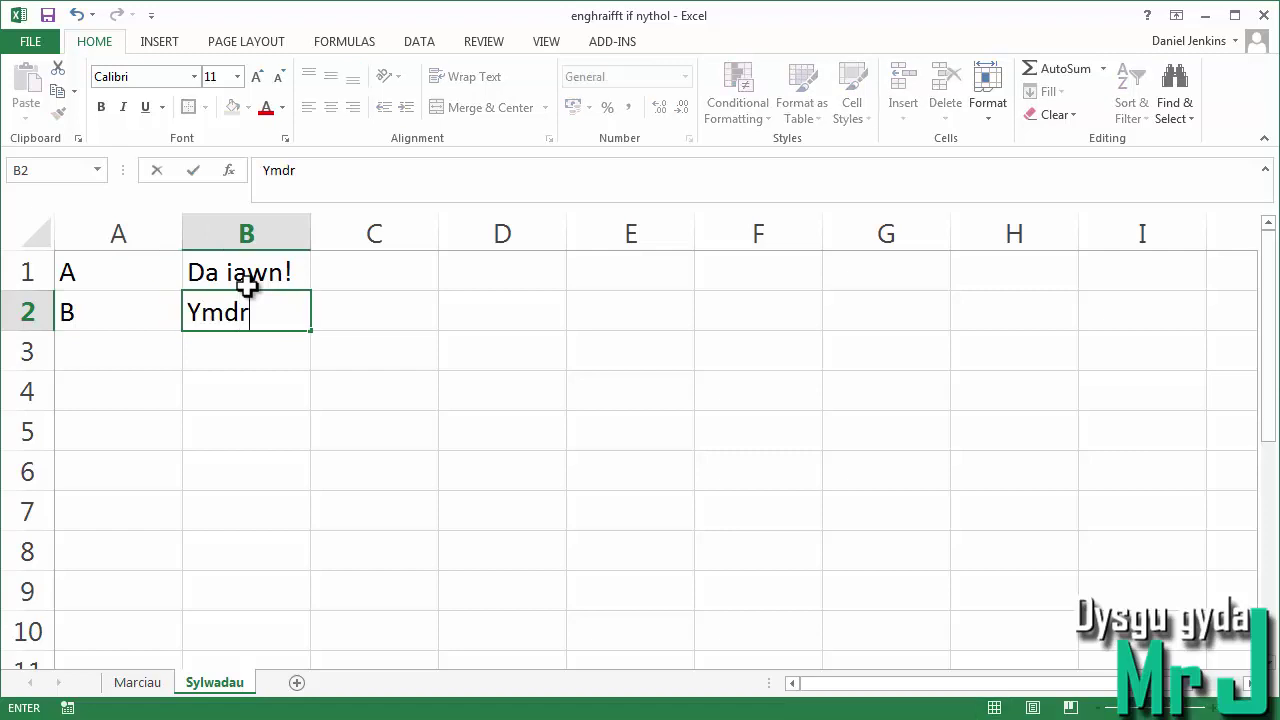
pyautogui.write('da.')
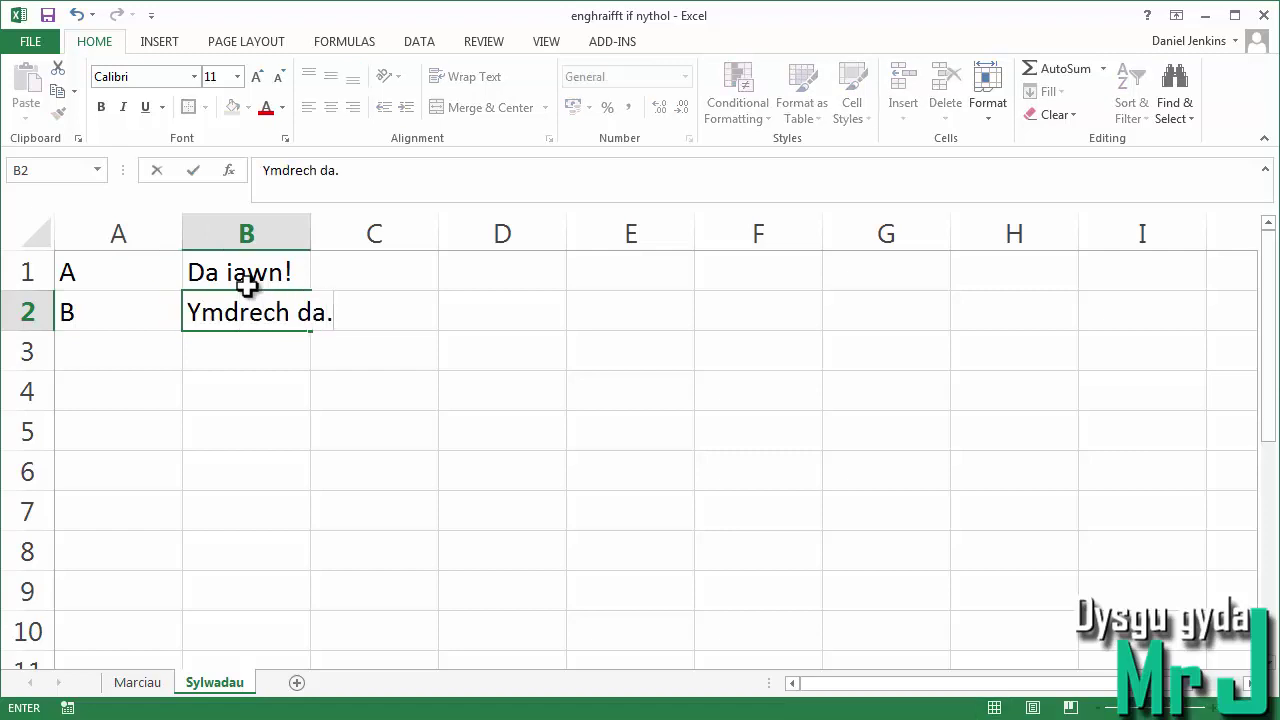
pyautogui.press('Return')
# - Enter grade C with 'Angen adolygu.' and Methu with 'Angen ail-eistedd.' in rows 3–4
pyautogui.write('C')
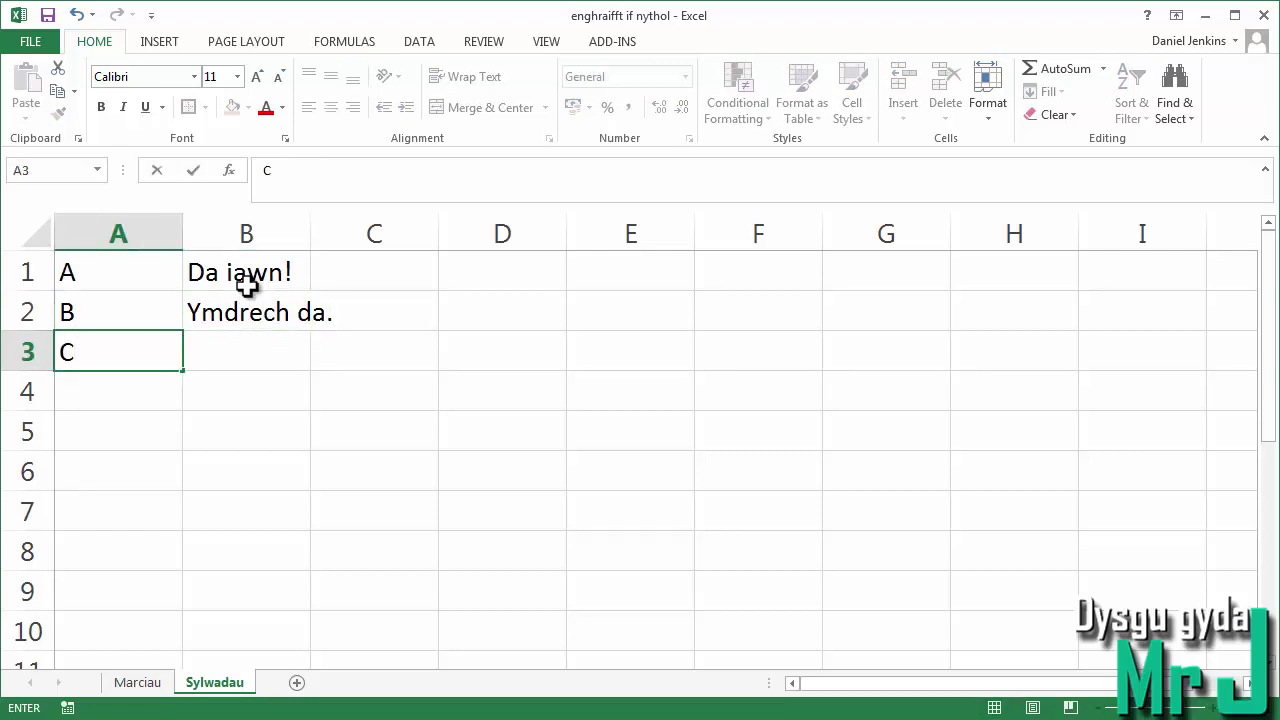
pyautogui.press('Tab')
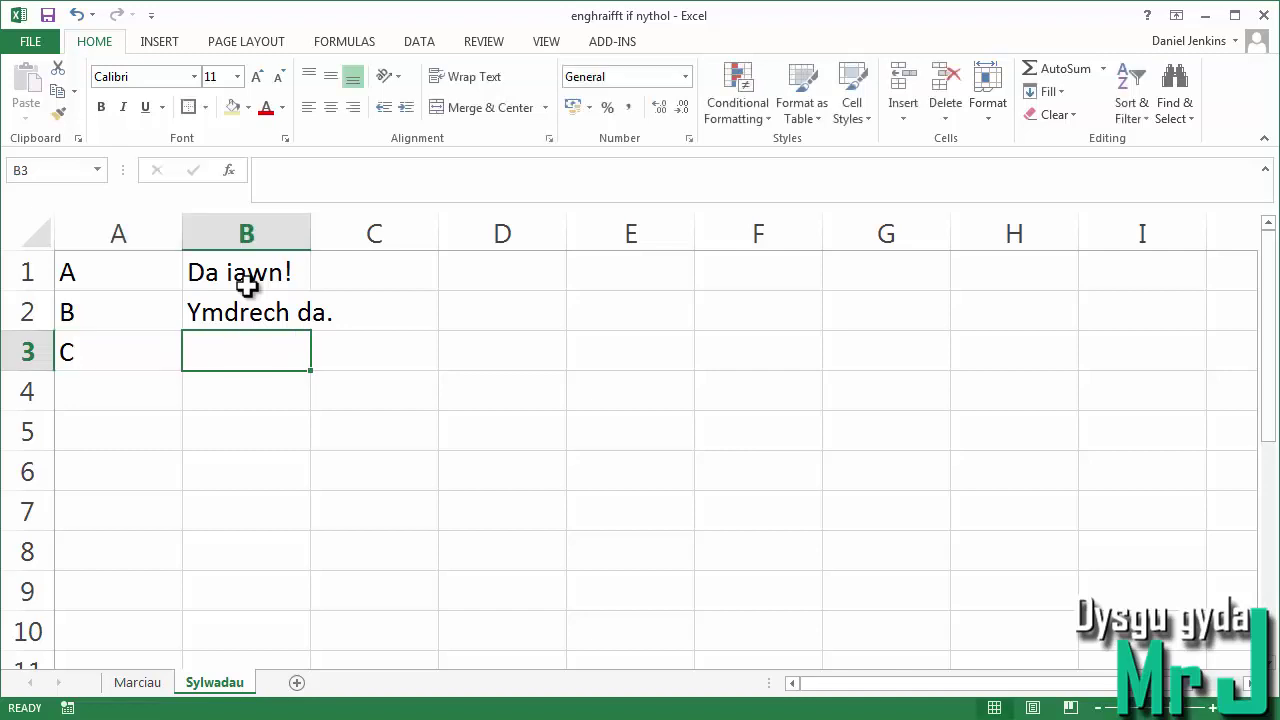
pyautogui.write('A')
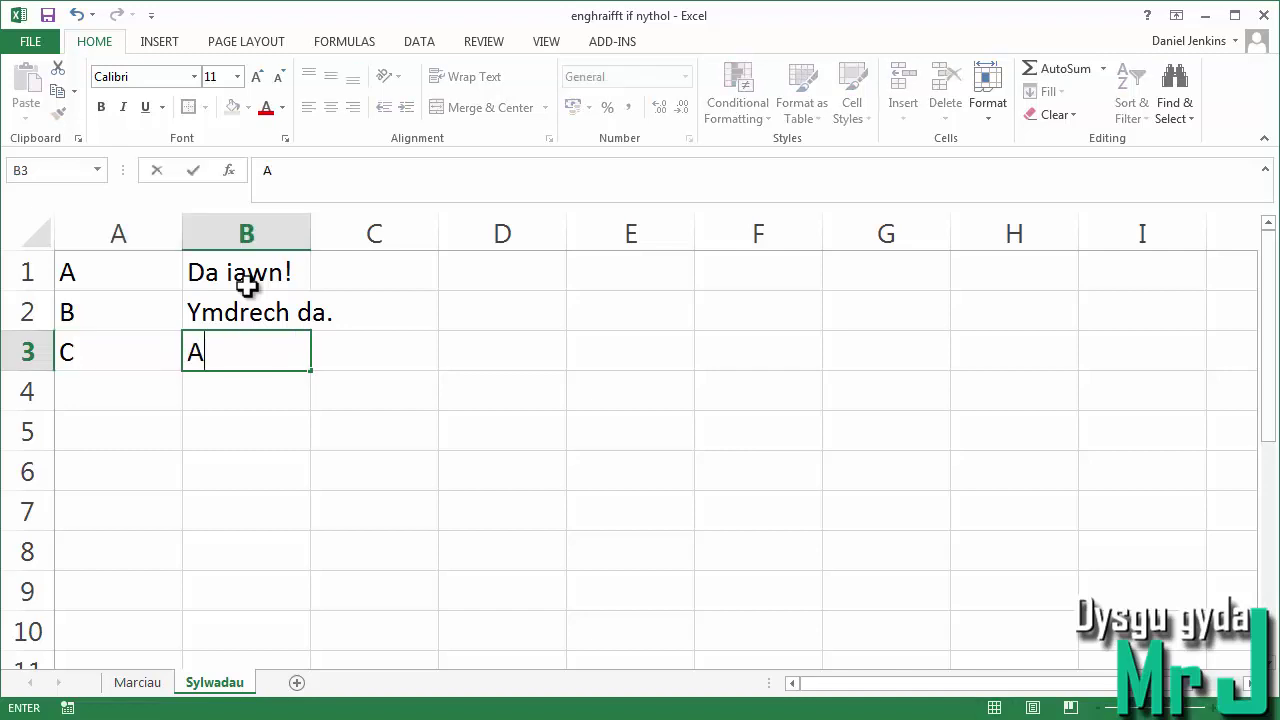
pyautogui.write('ngen A')
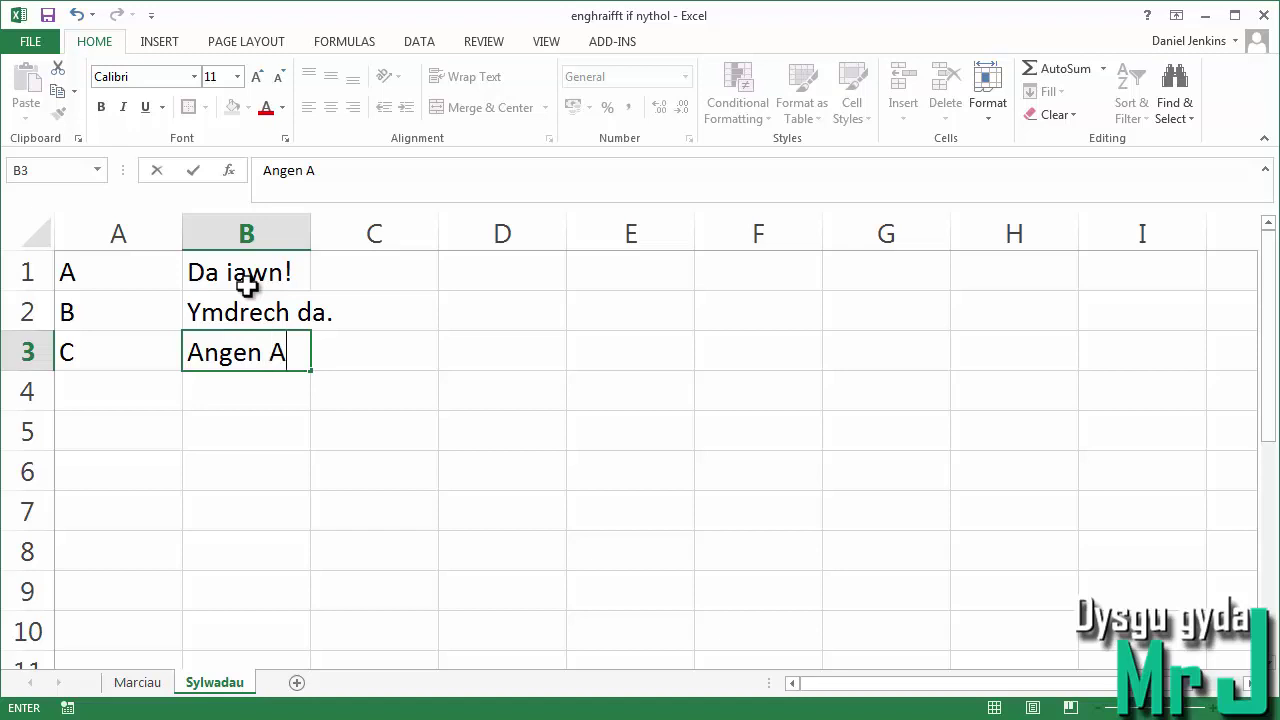
pyautogui.press('BackSpace')
pyautogui.write('adolygu.')
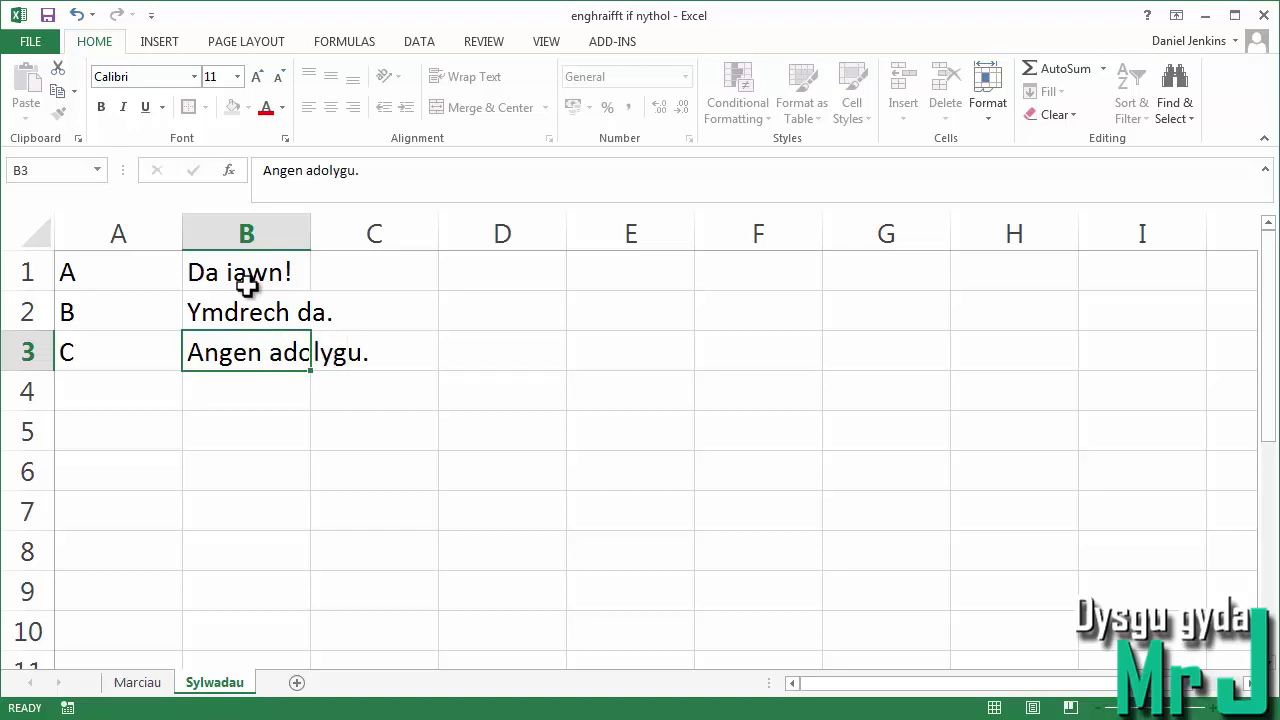
pyautogui.press('Return')
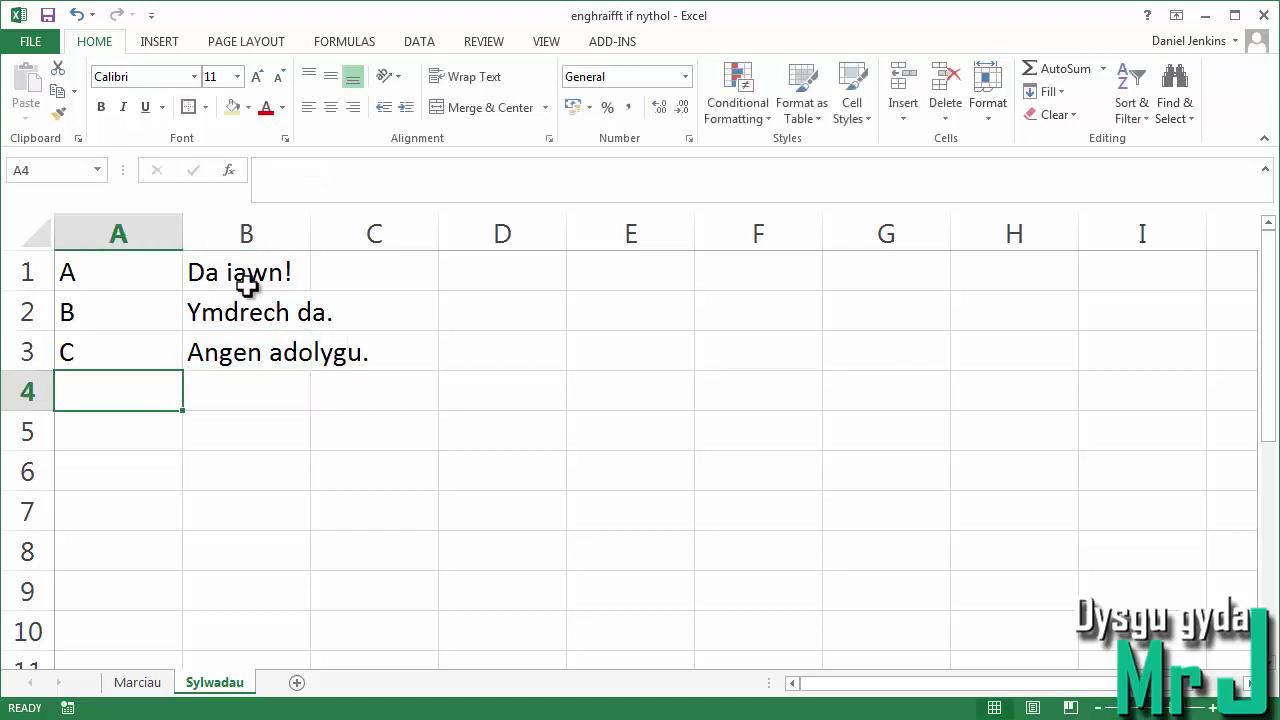
pyautogui.write('Methu')
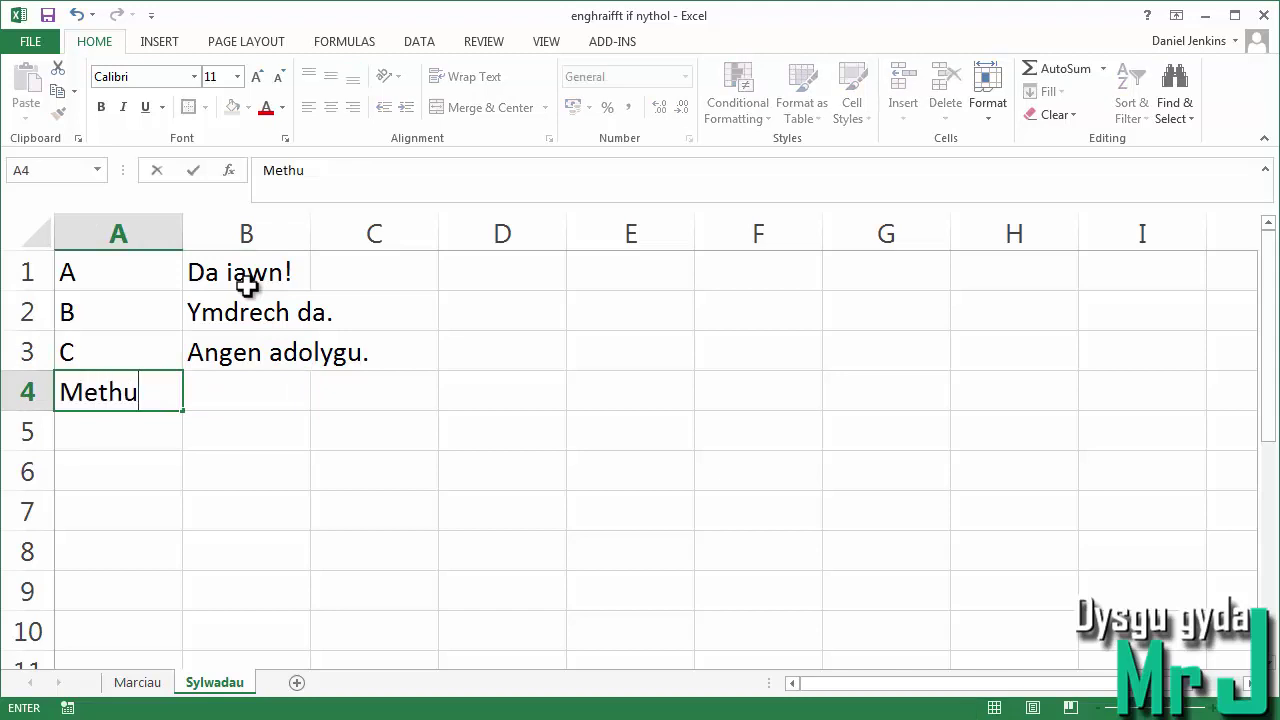
pyautogui.press('Tab')
pyautogui.write('A')
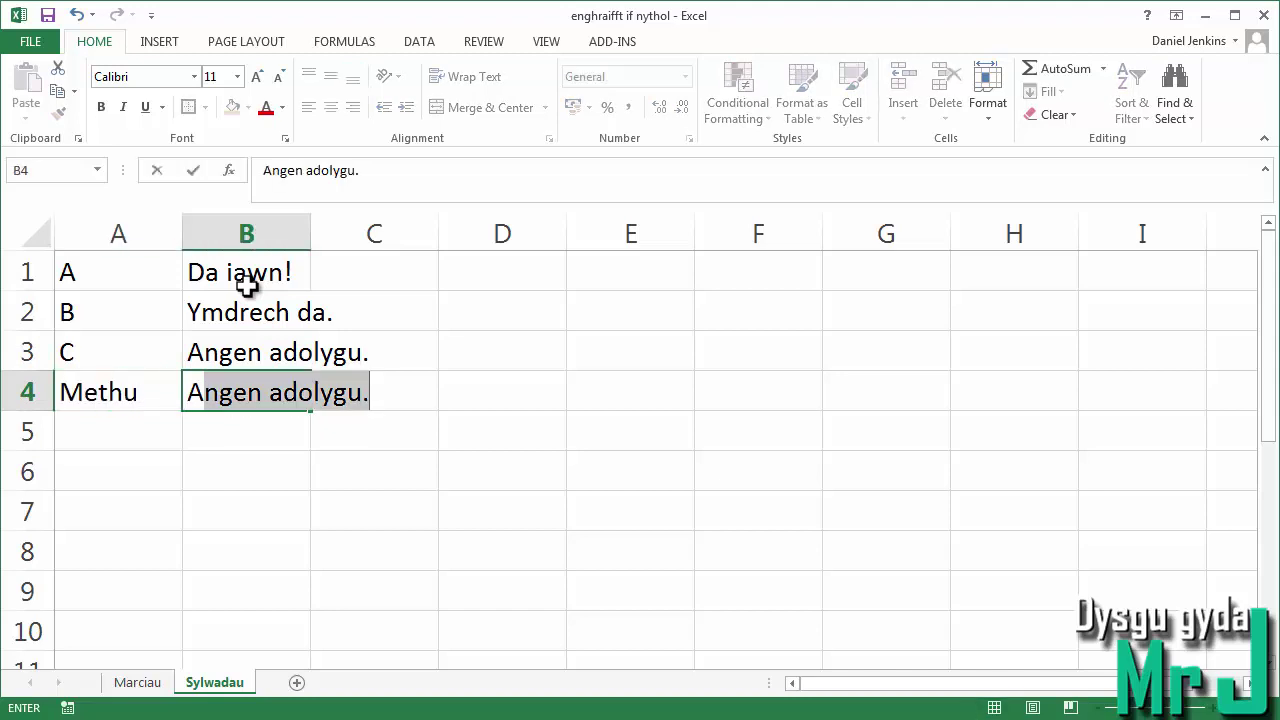
pyautogui.write('ngen ail-eis')
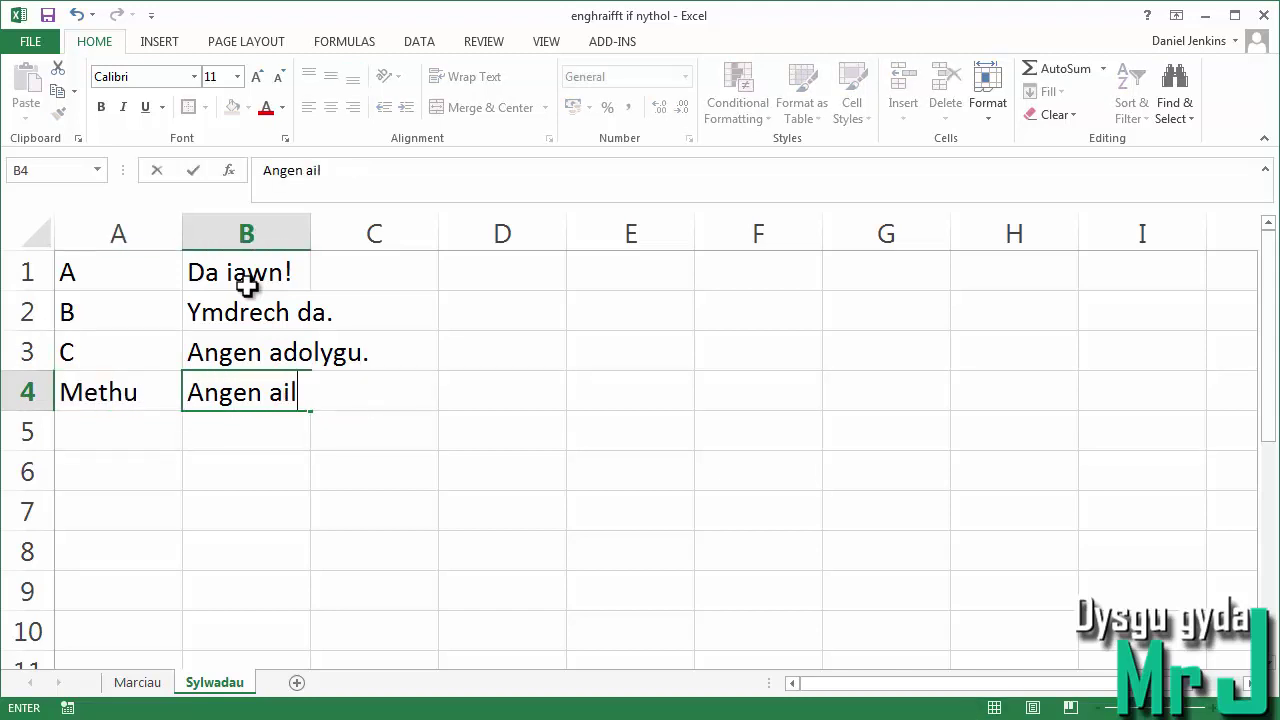
pyautogui.write('tedd.')
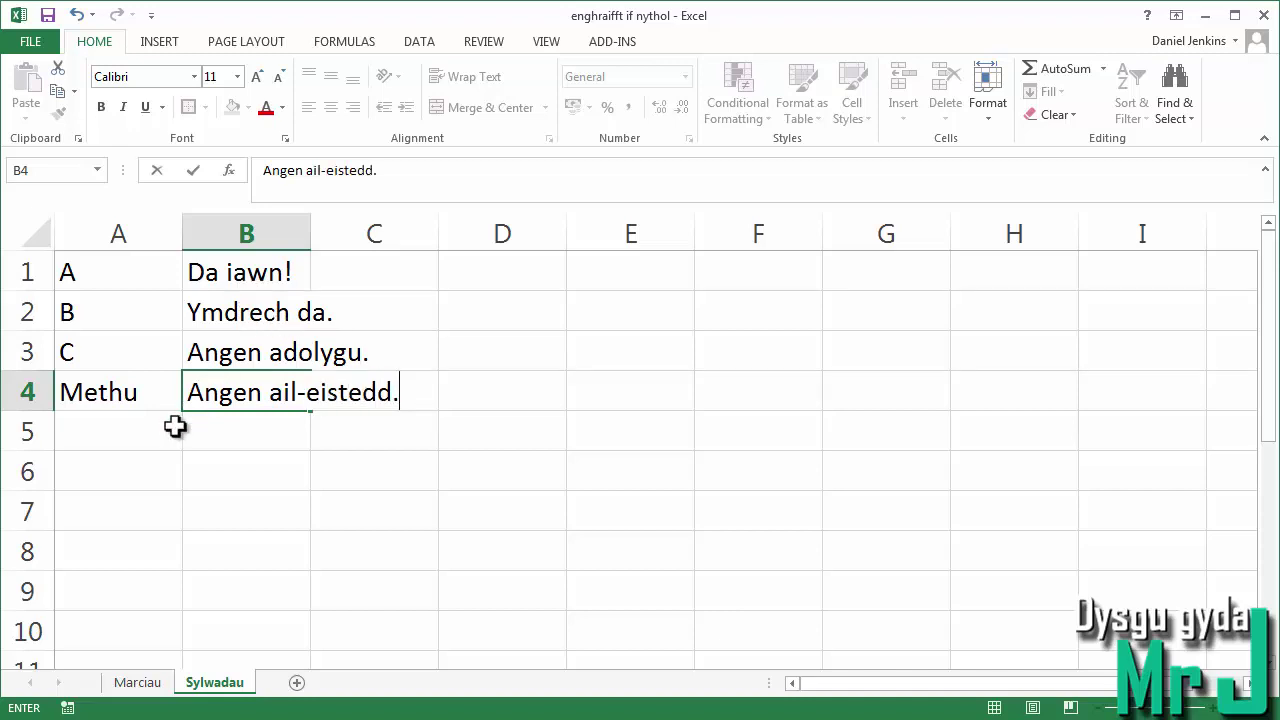
pyautogui.click(107, 423)
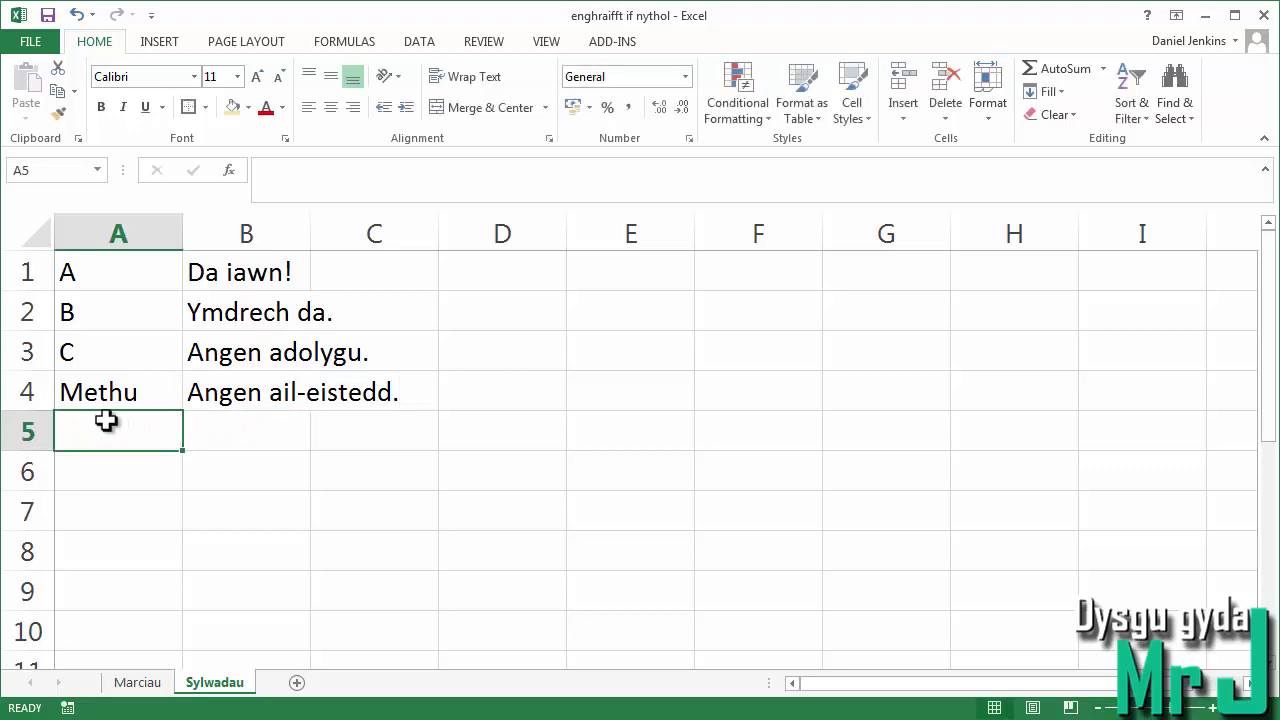
# - Check the entries by selecting the comments B1:B4, then cells B1 and A1
pyautogui.moveTo(230, 270); pyautogui.dragTo(223, 391)
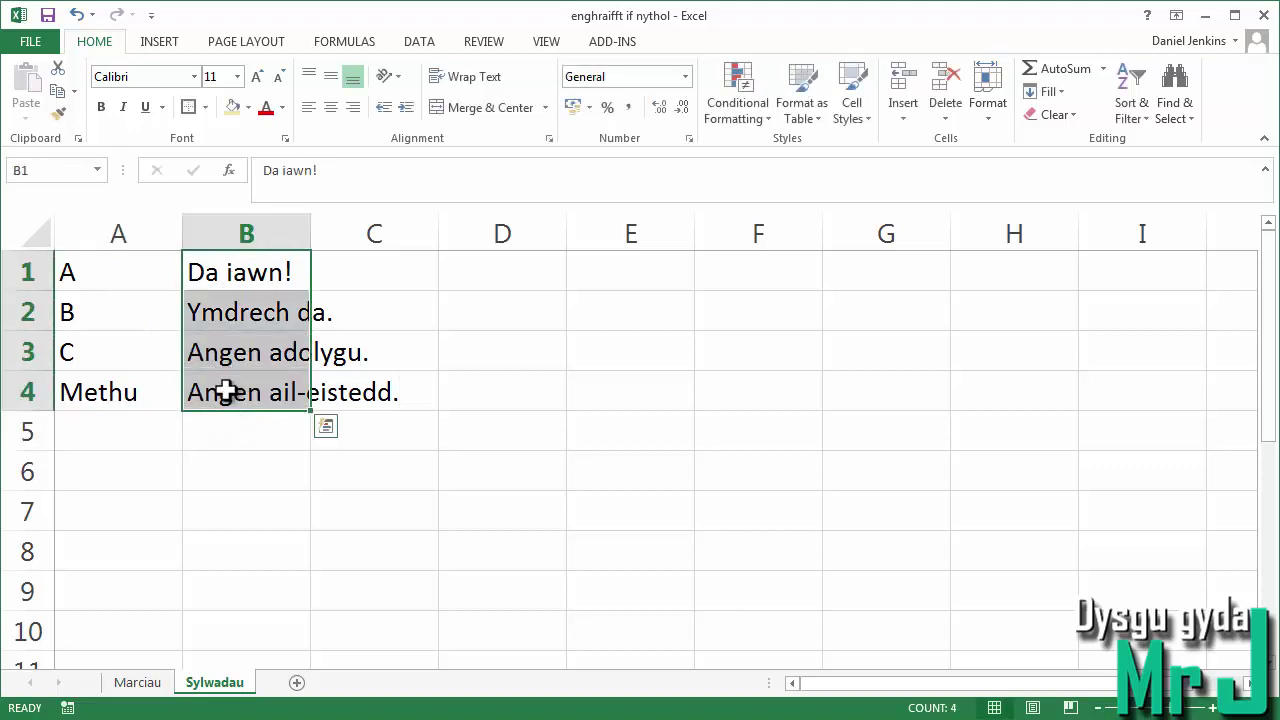
pyautogui.click(98, 273)
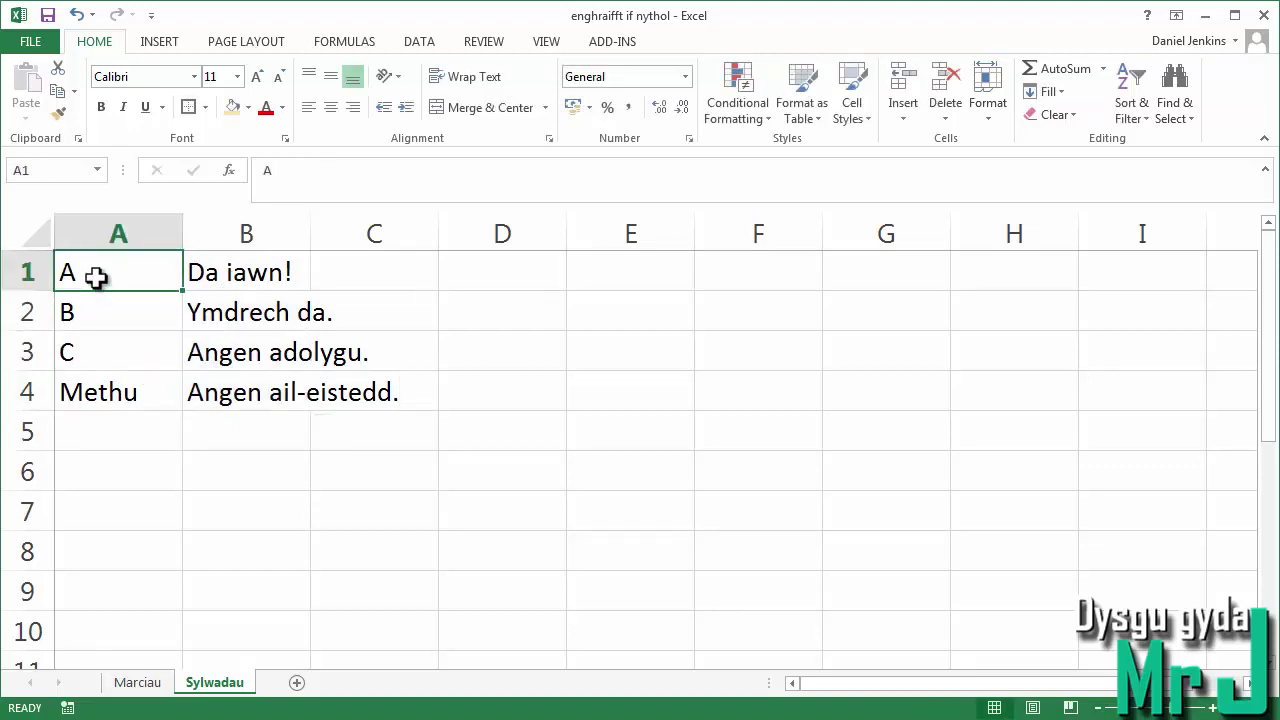
pyautogui.click(218, 273)
pyautogui.click(152, 268)
# - Check D3's nested IF grade formula on Marciau, glance at the Sylwadau table, and return to Marciau
pyautogui.click(135, 684)
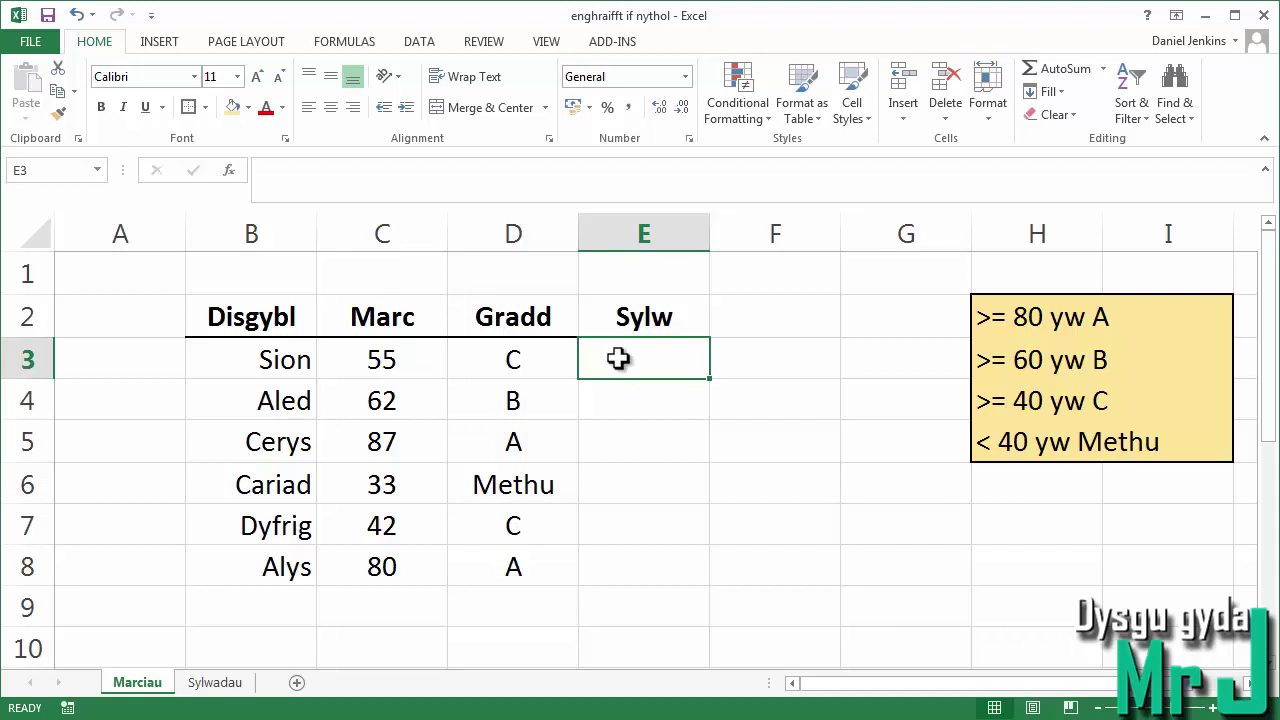
pyautogui.click(535, 362)
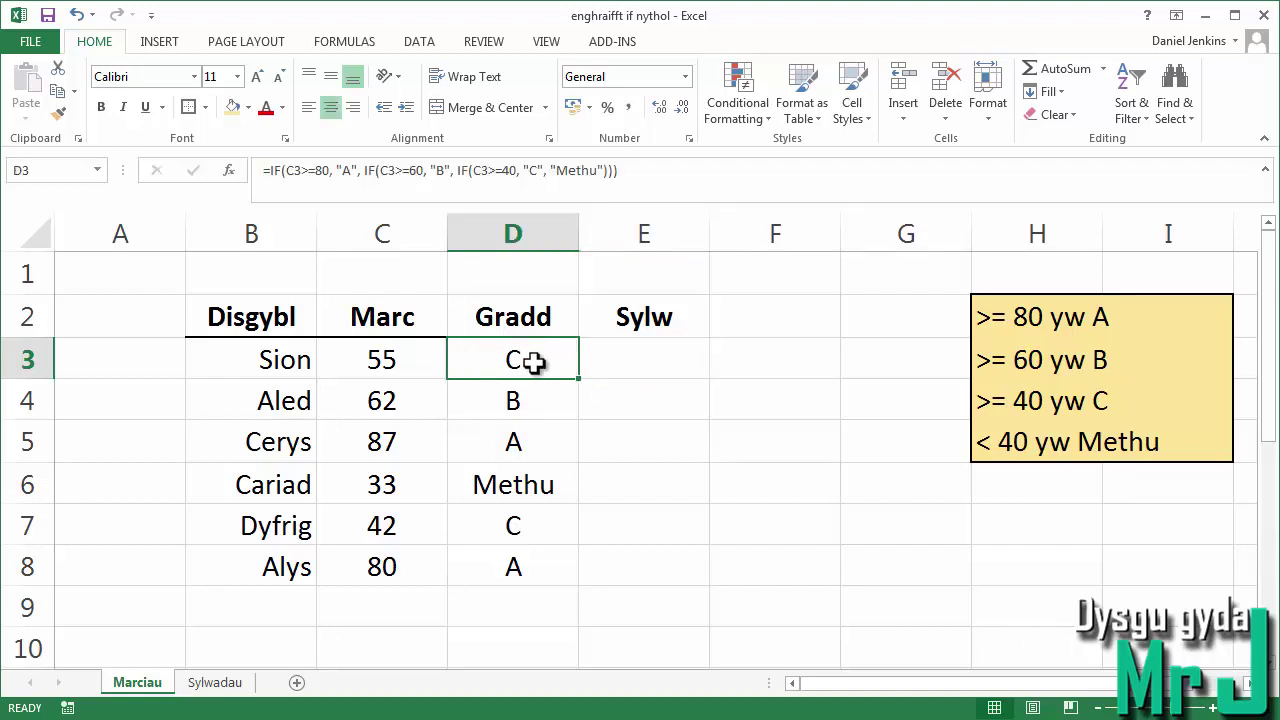
pyautogui.click(630, 352)
pyautogui.click(214, 683)
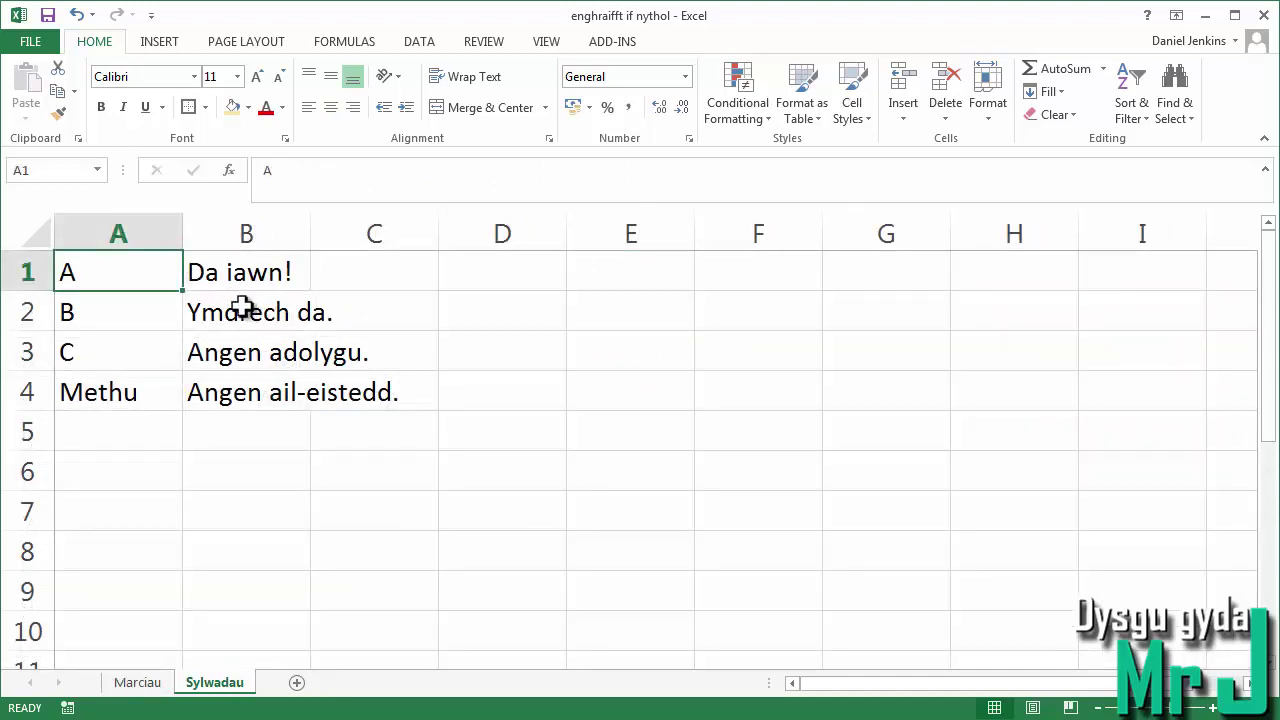
pyautogui.click(118, 362)
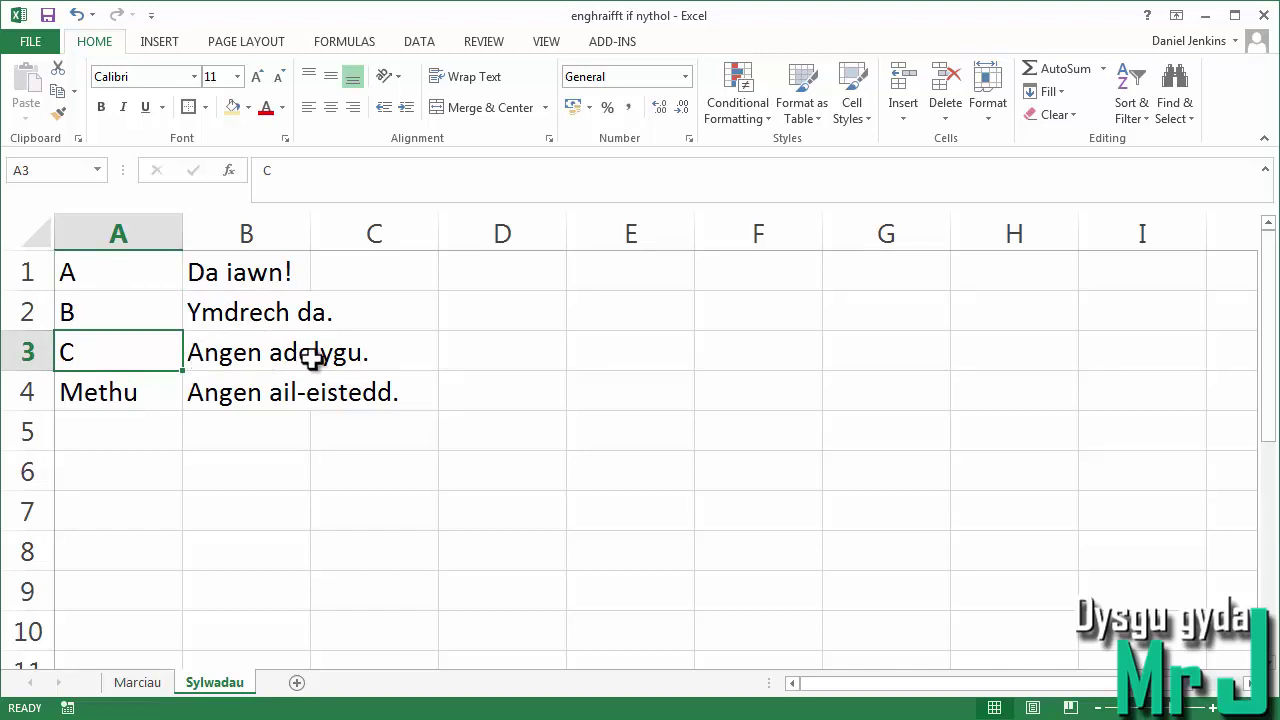
pyautogui.click(141, 682)
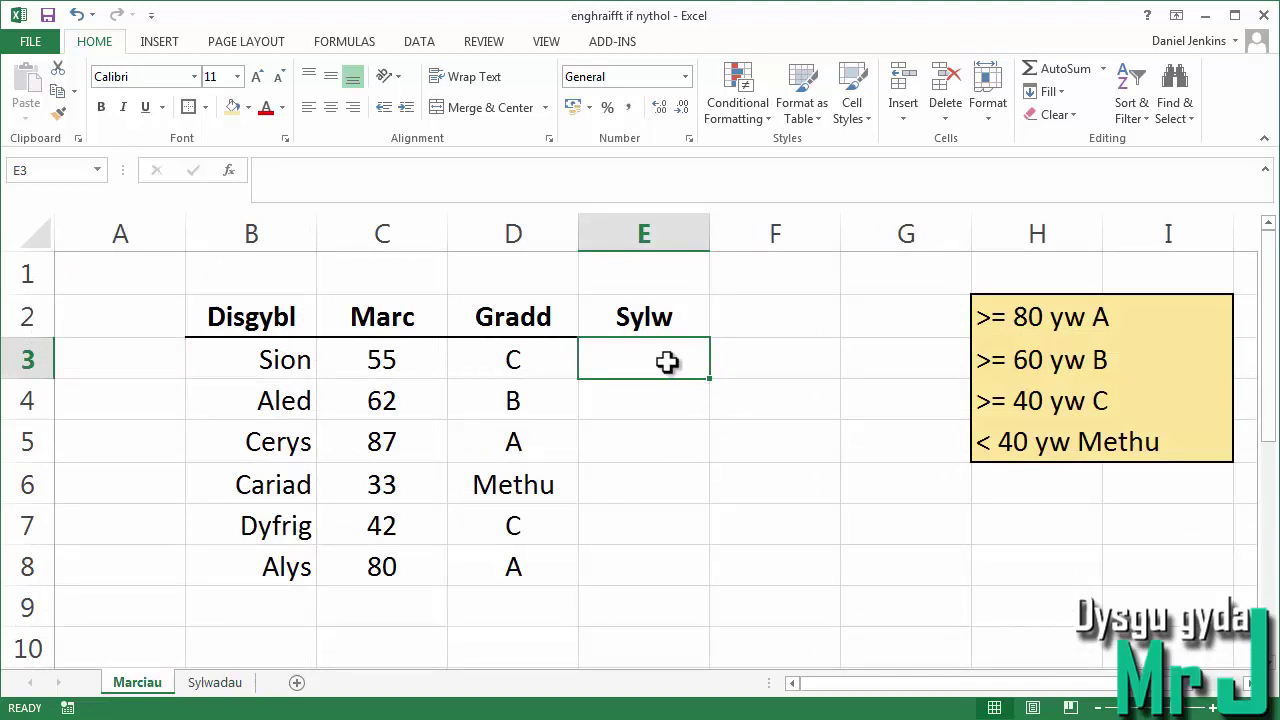
# - In E3, start =VLOOKUP( with D3 as the lookup value followed by a comma
pyautogui.write('=')
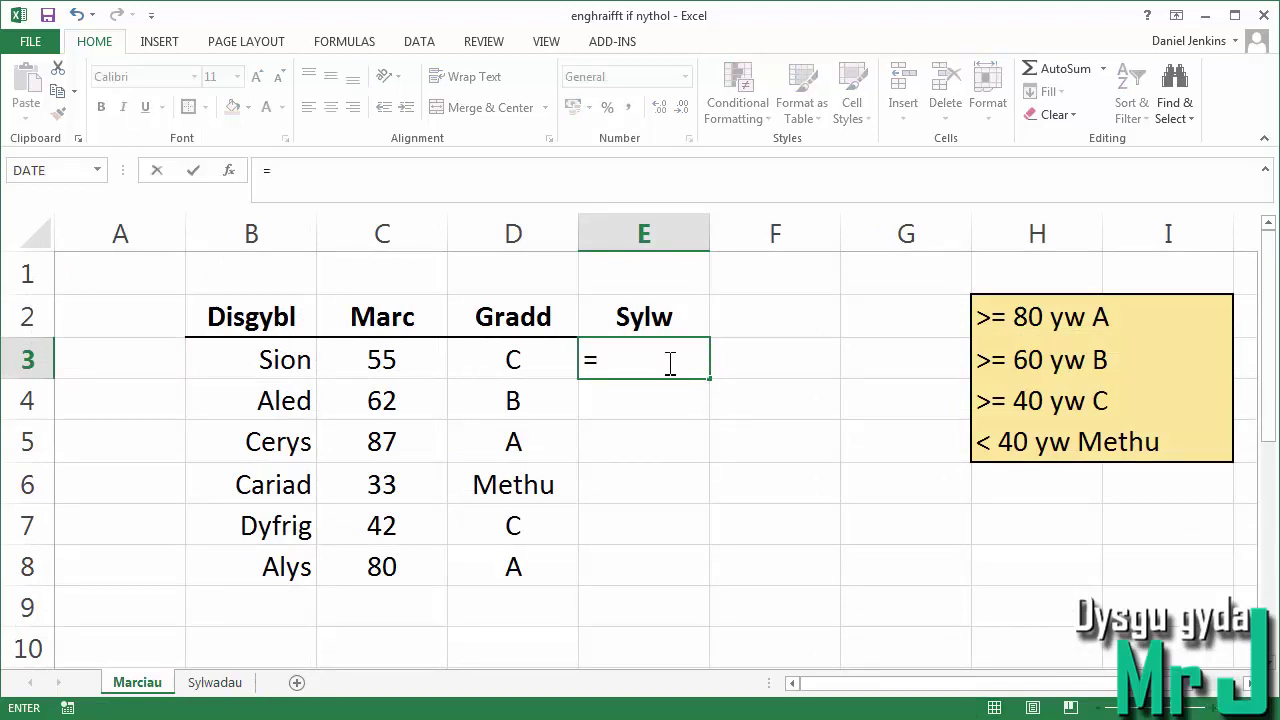
pyautogui.write('V')
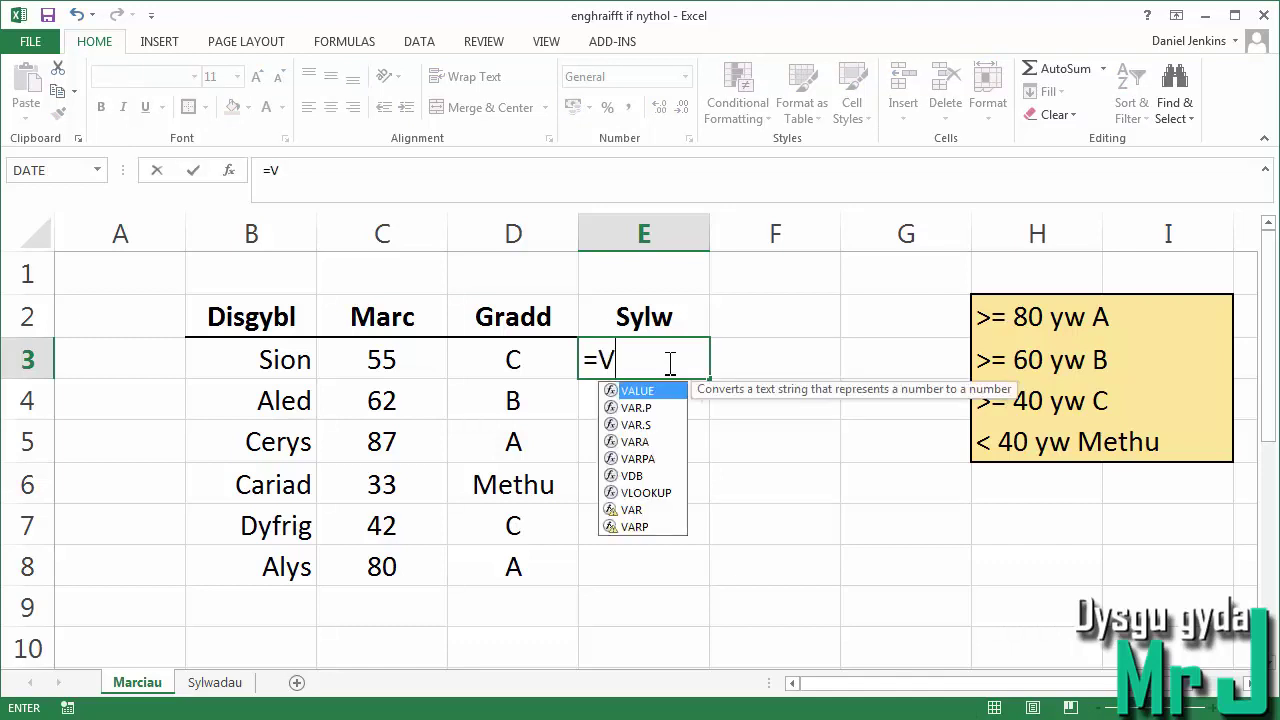
pyautogui.write('LOOKUP')
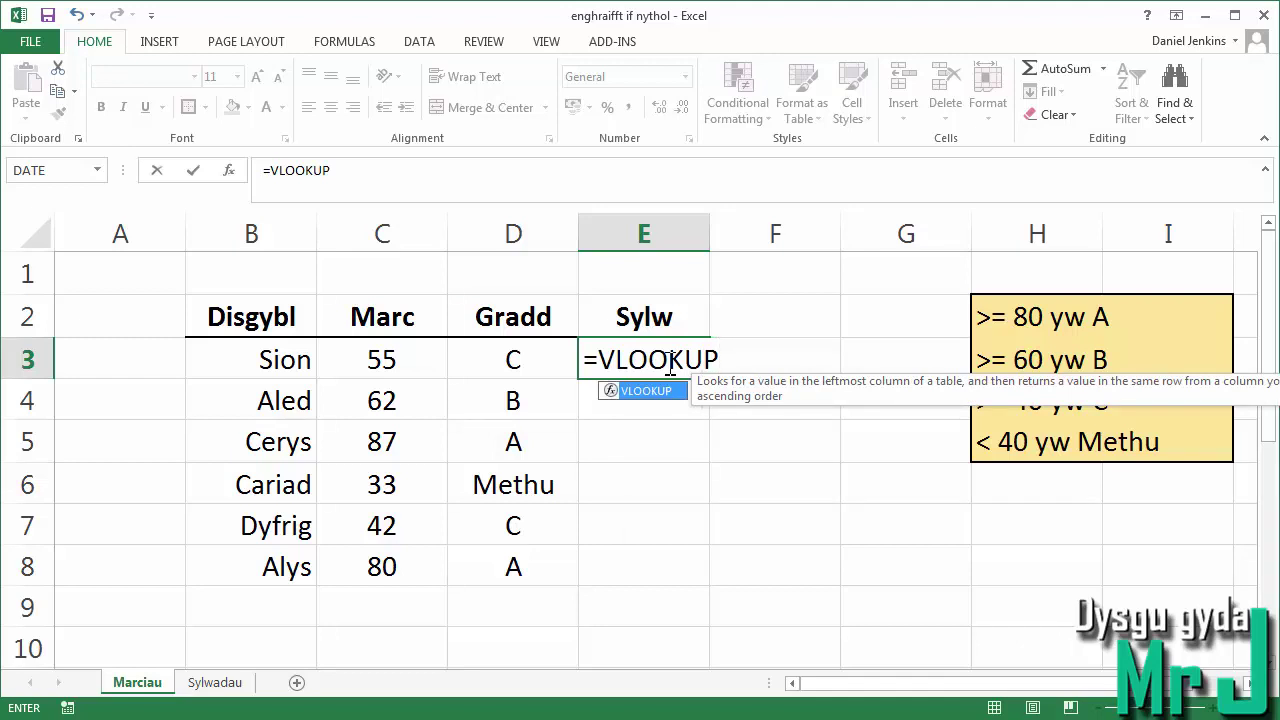
pyautogui.write('(')
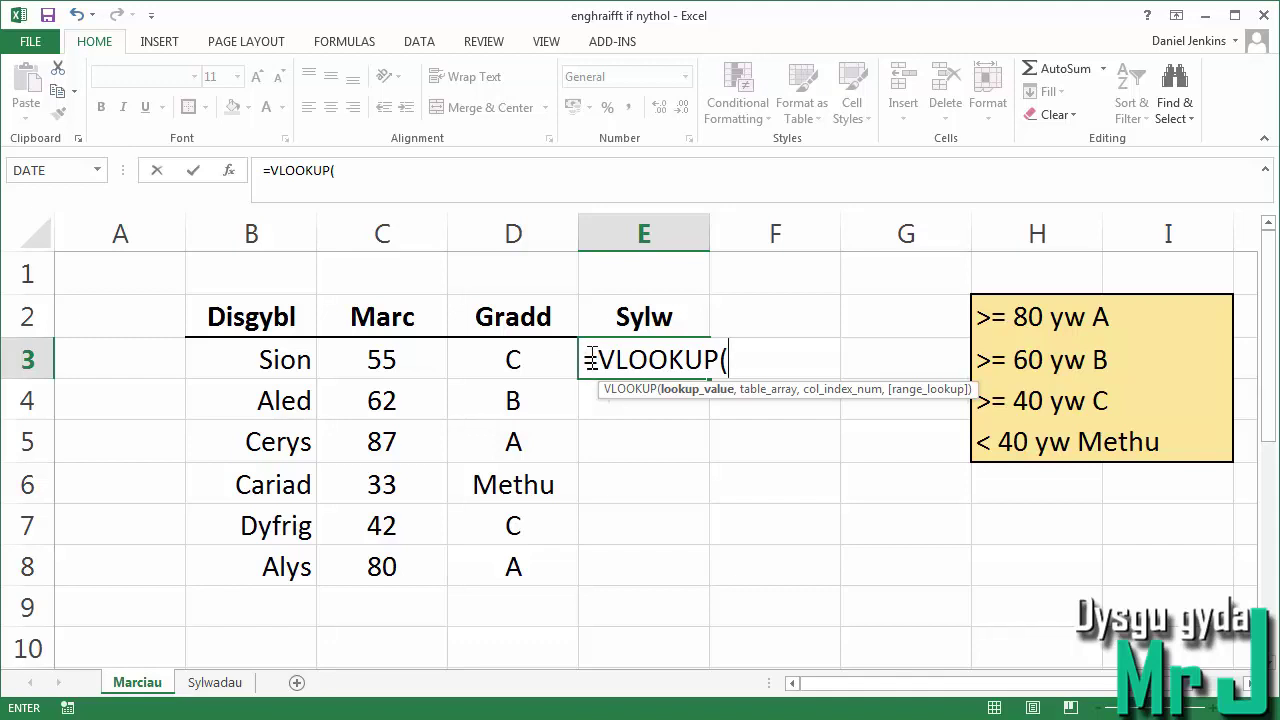
pyautogui.click(517, 356)
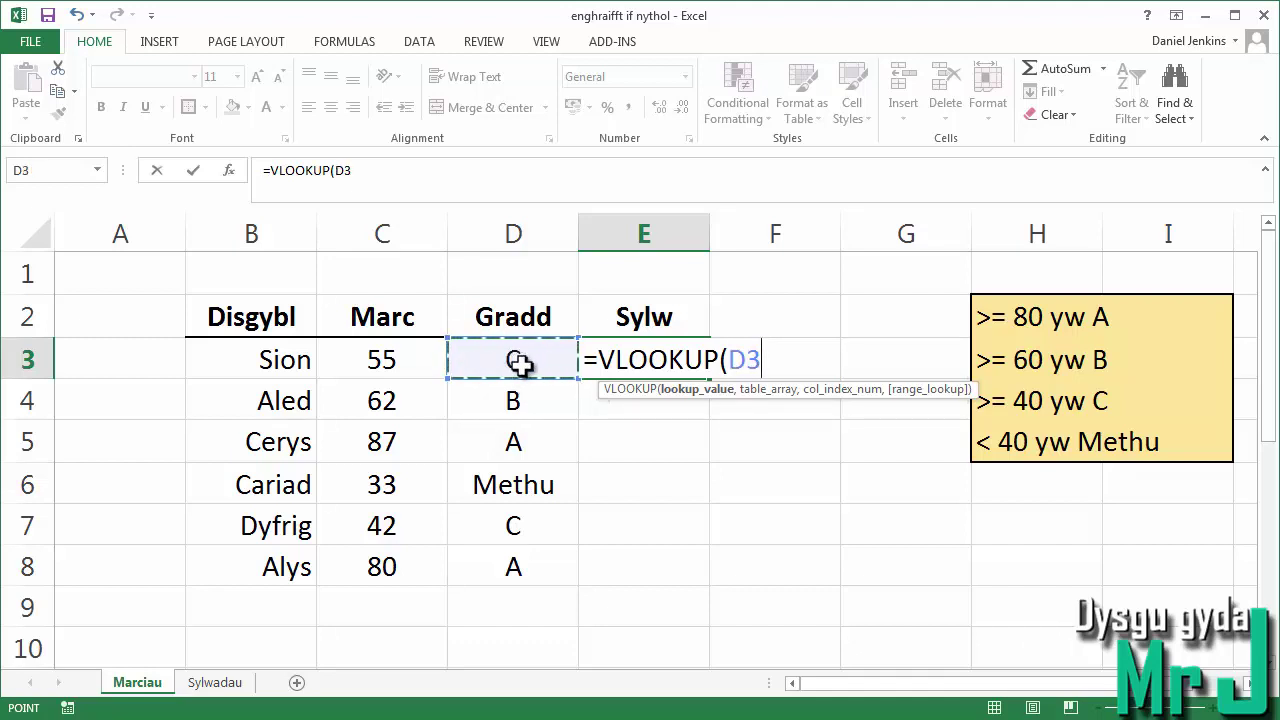
pyautogui.write(',')
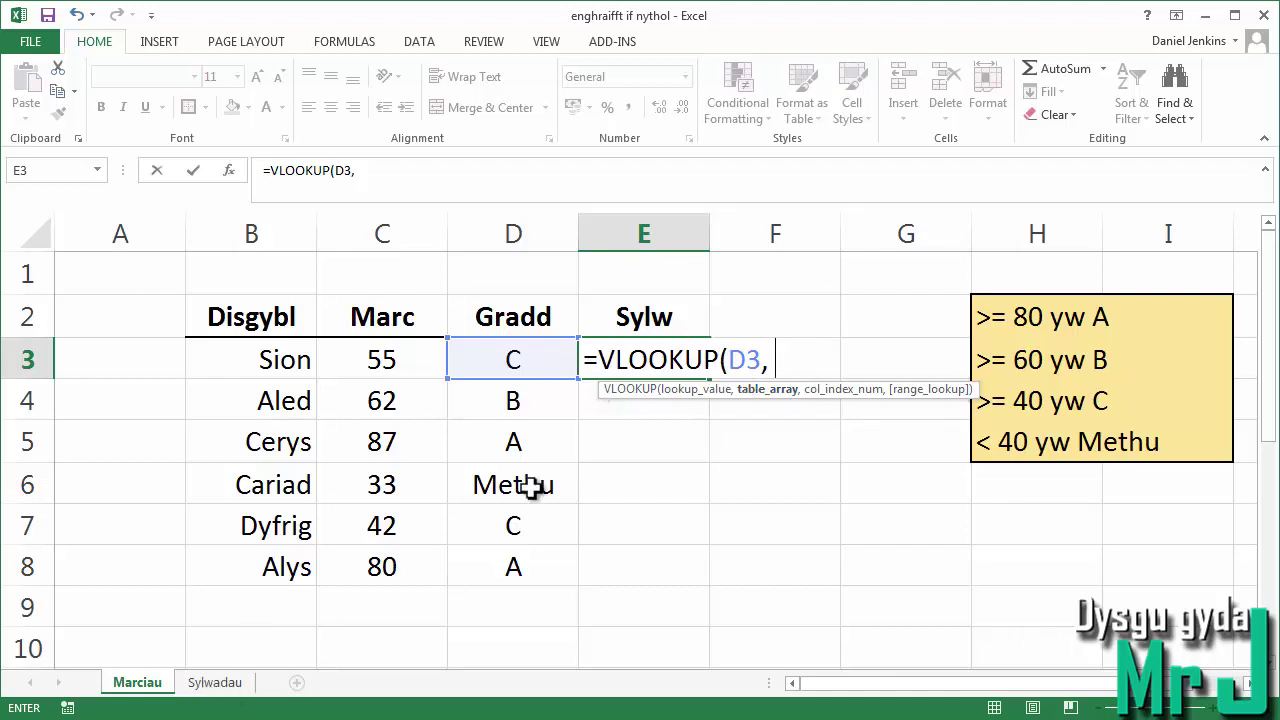
# - Finish E3's formula as =VLOOKUP(D3,Sylwadau!A1:B4,2), returning 'Angen adolygu.'
pyautogui.click(213, 683)
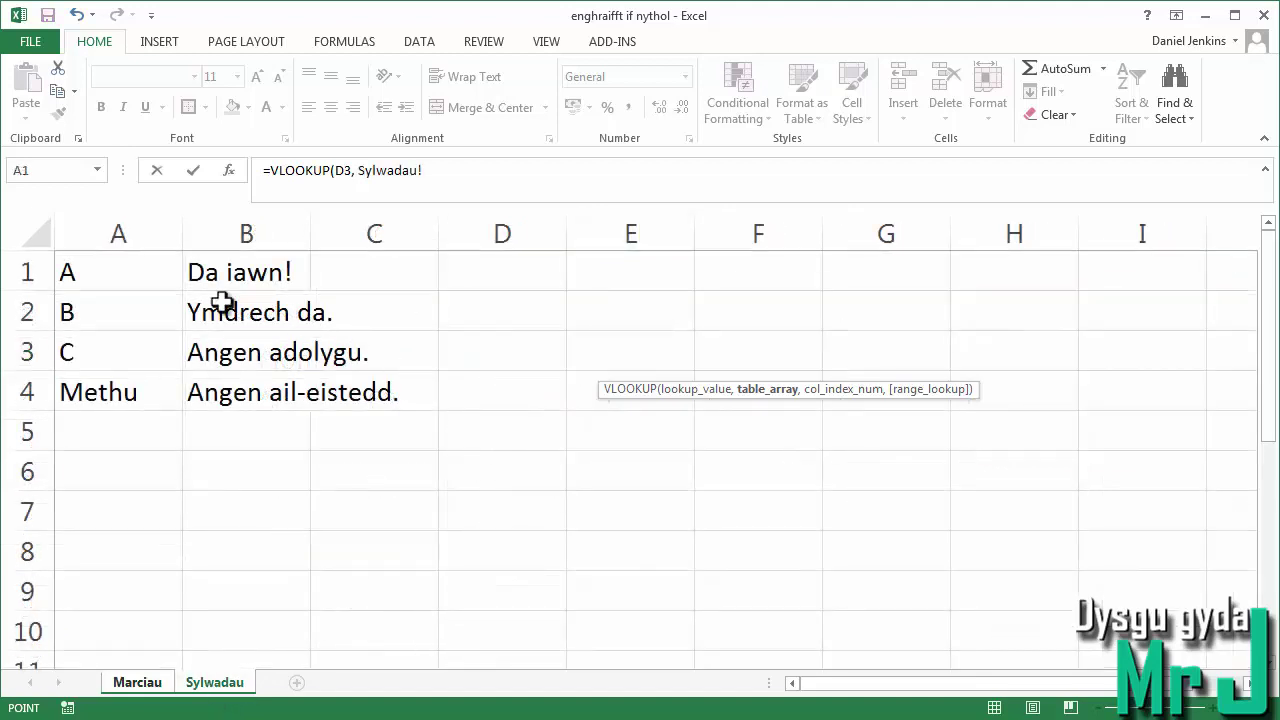
pyautogui.moveTo(100, 267); pyautogui.dragTo(233, 395)
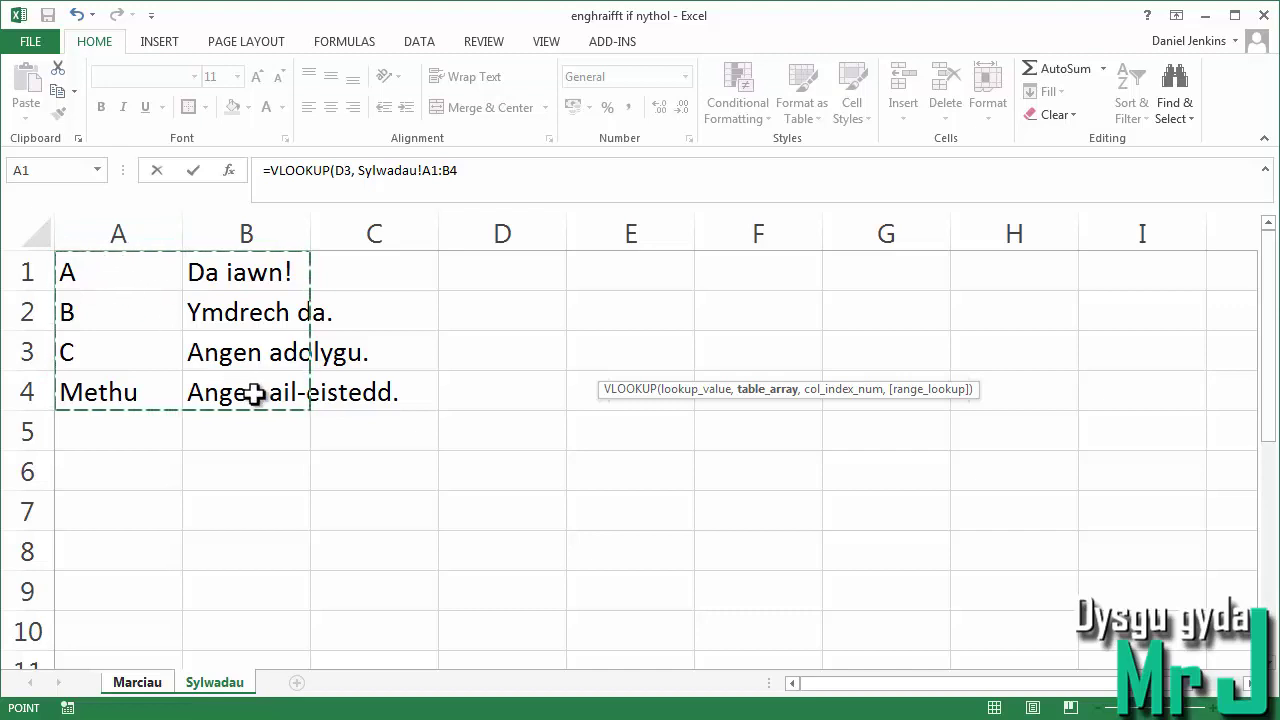
pyautogui.click(474, 175)
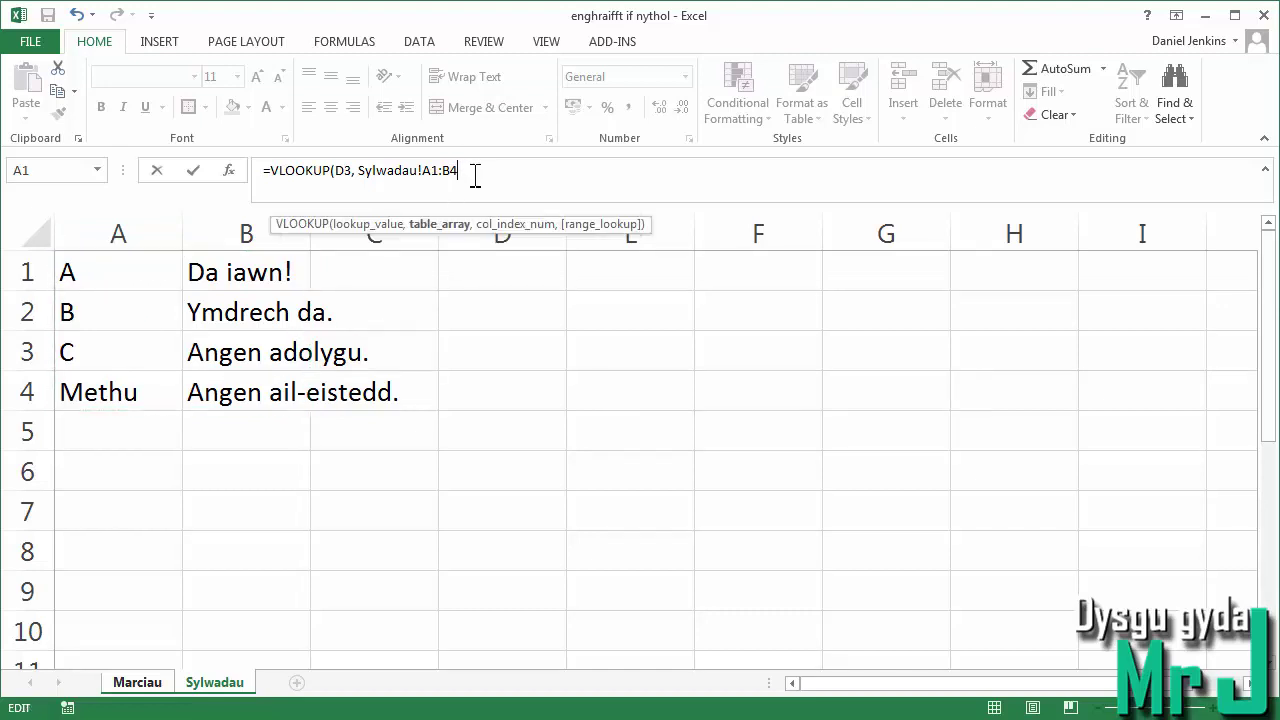
pyautogui.write(', 2')
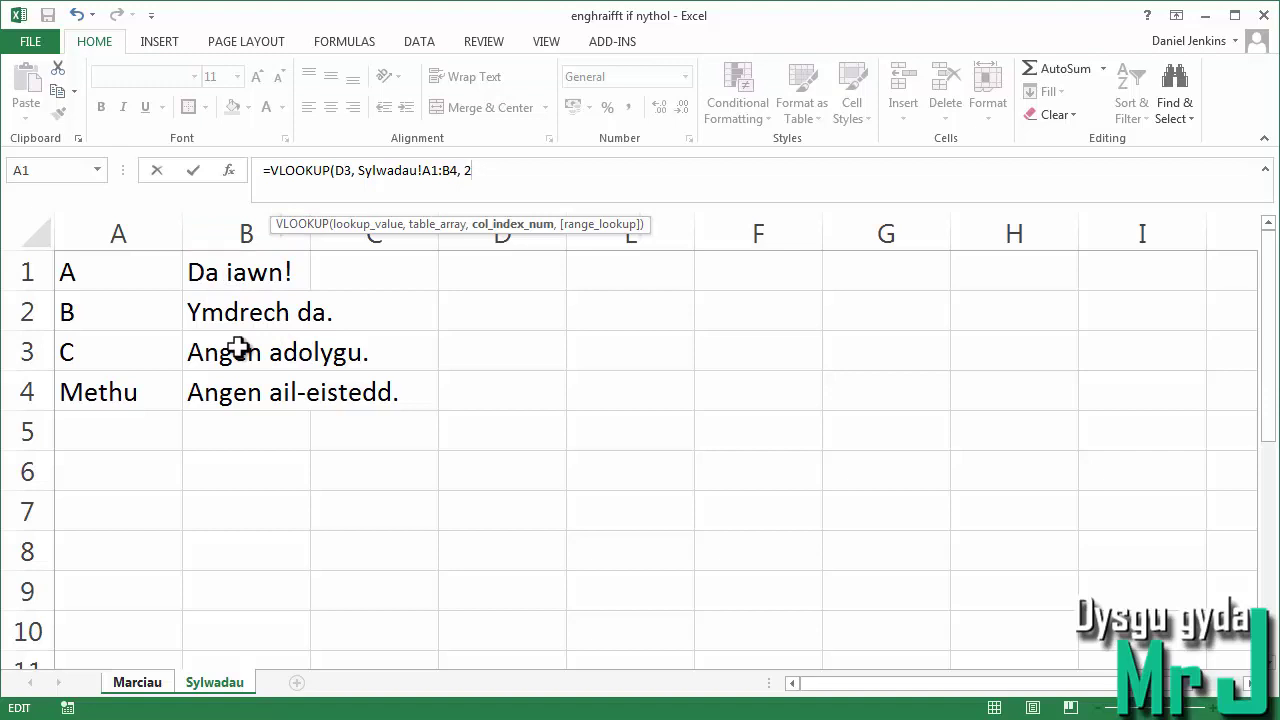
pyautogui.press('Right')
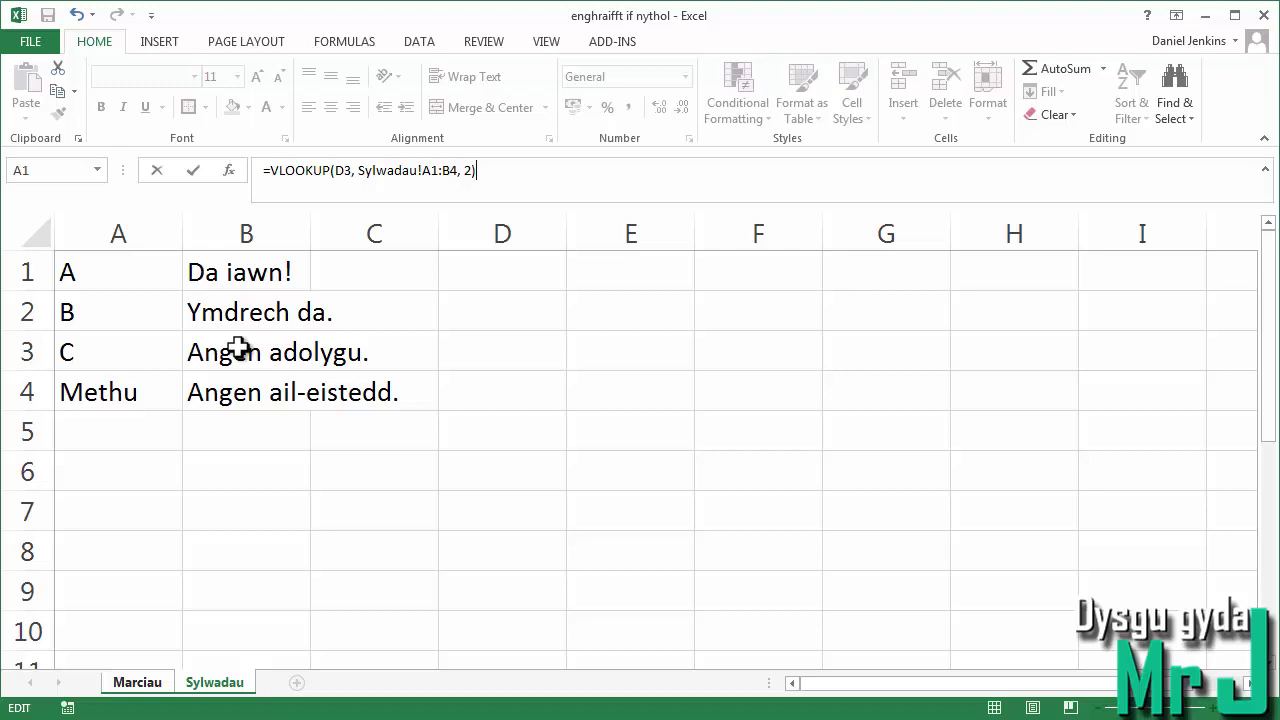
pyautogui.press('Return')
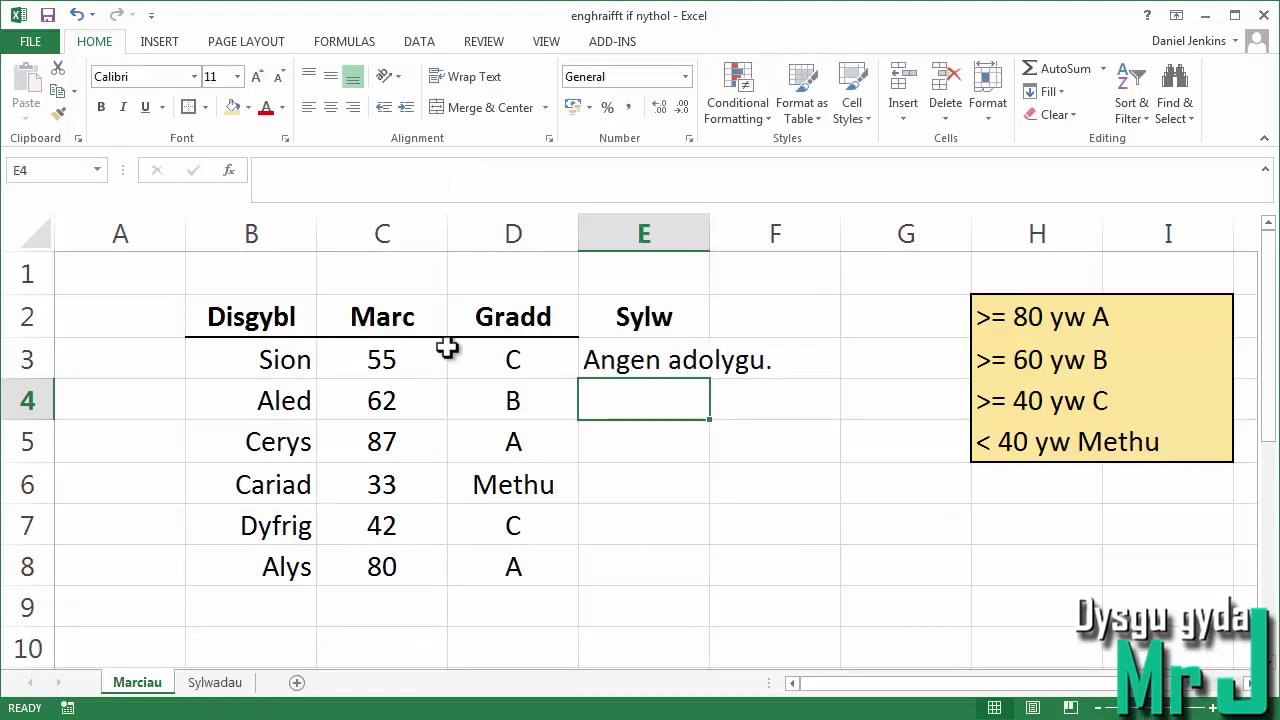
# - Test the lookup by setting Sion's grade in D3 to A, B, then Methu
pyautogui.click(638, 366)
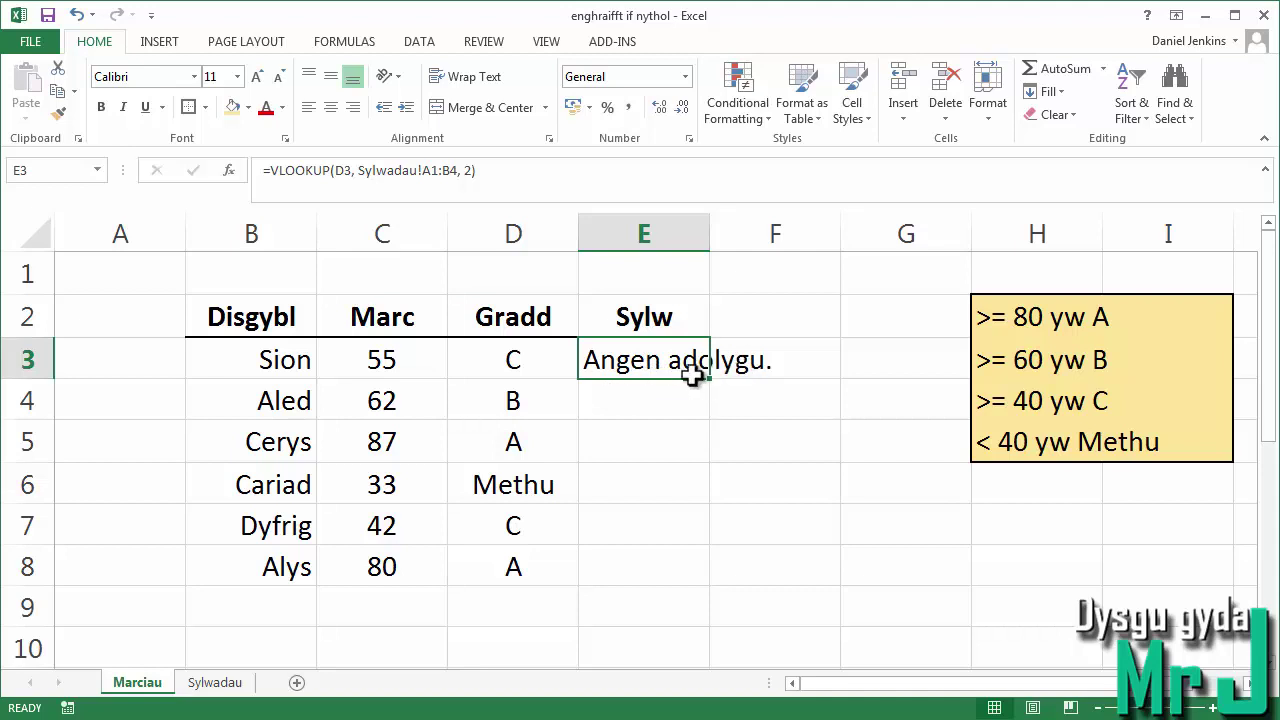
pyautogui.click(521, 363)
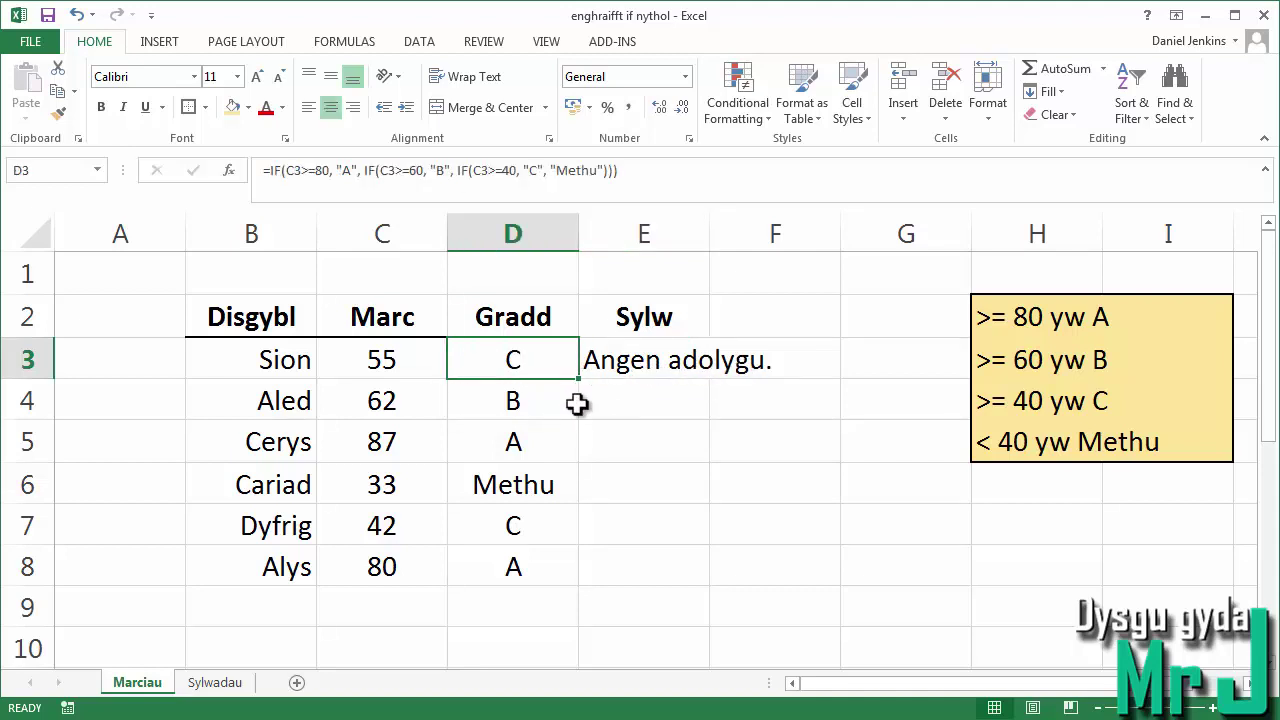
pyautogui.write('A')
pyautogui.press('Return')
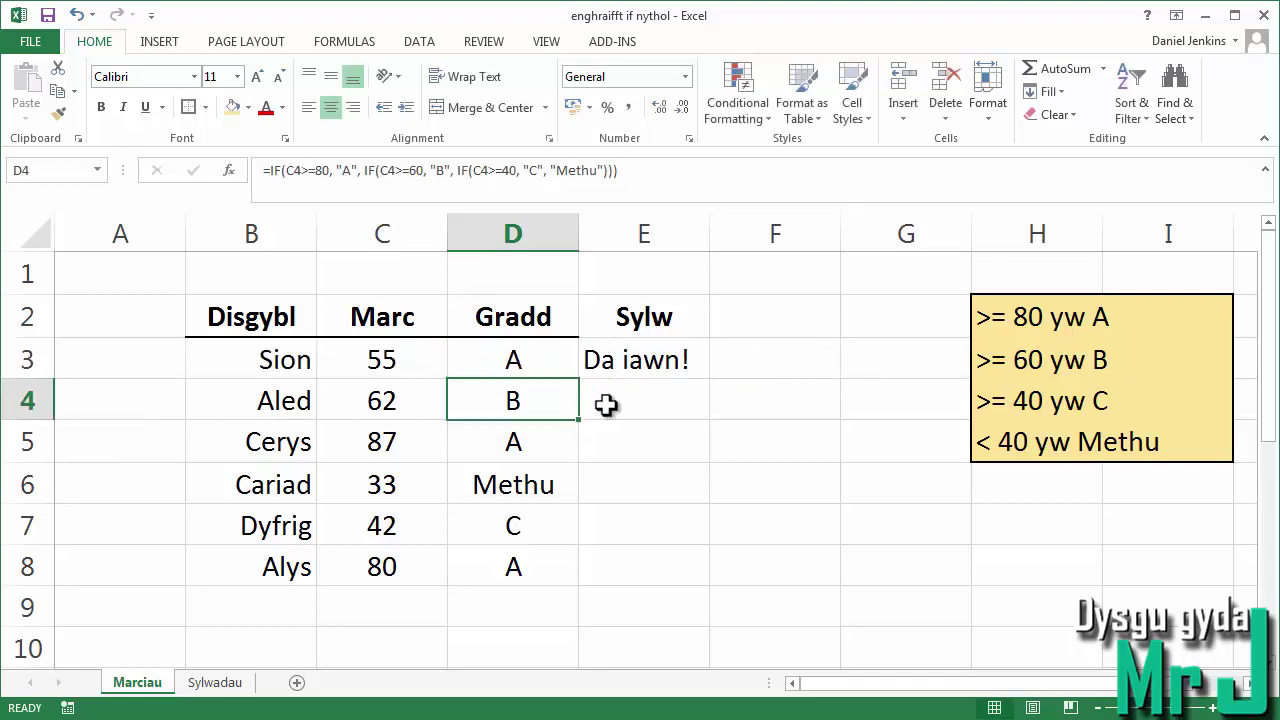
pyautogui.click(528, 363)
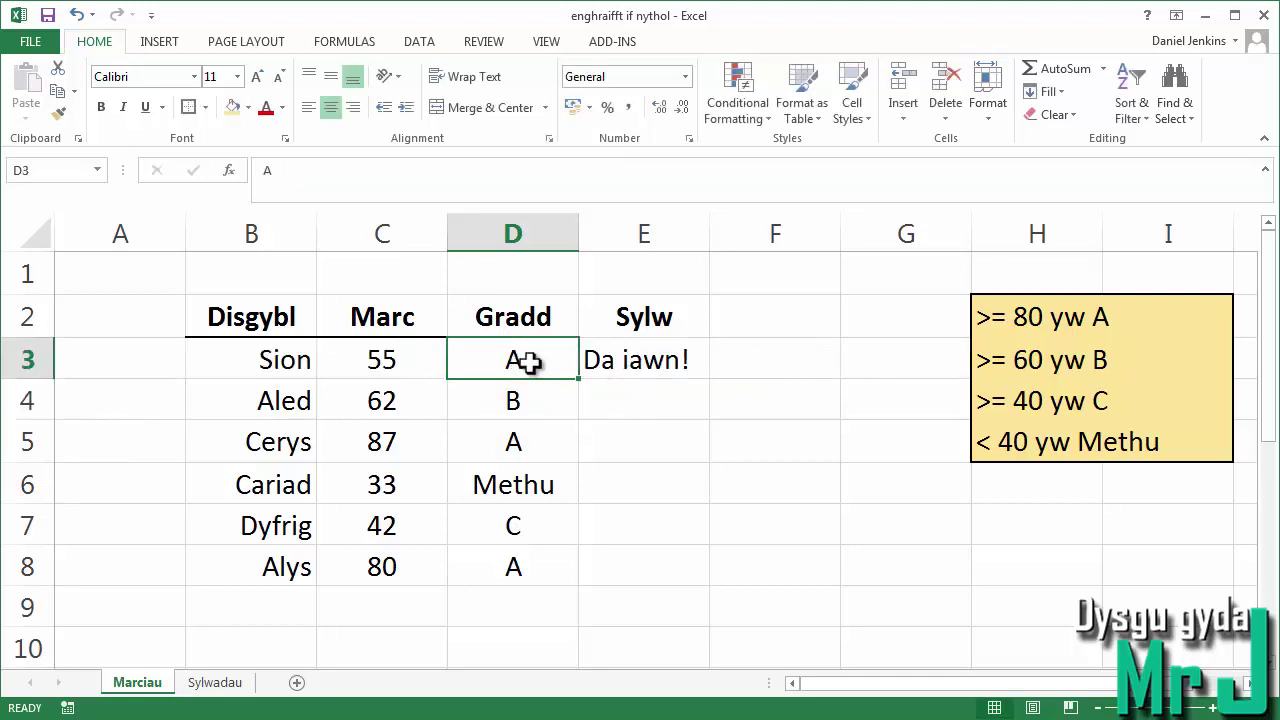
pyautogui.hotkey('ctrl', 'z')
pyautogui.write('B')
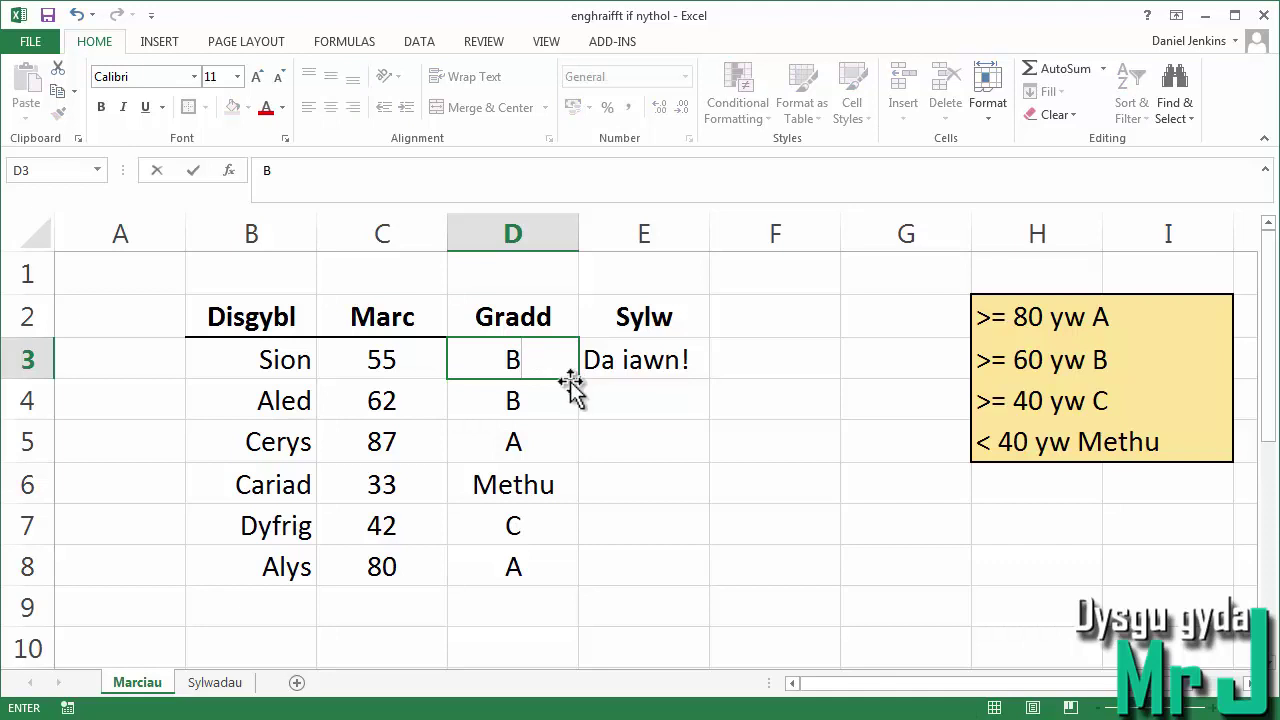
pyautogui.press('Return')
pyautogui.click(548, 363)
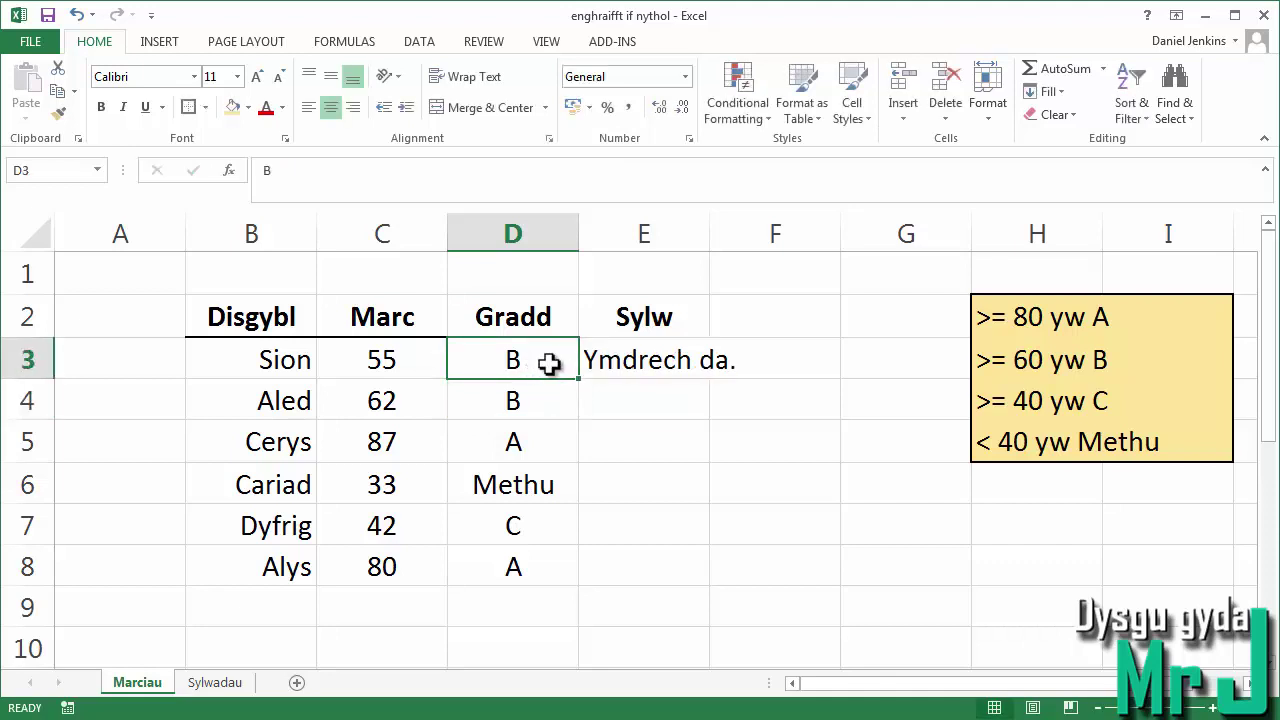
pyautogui.write('Methu')
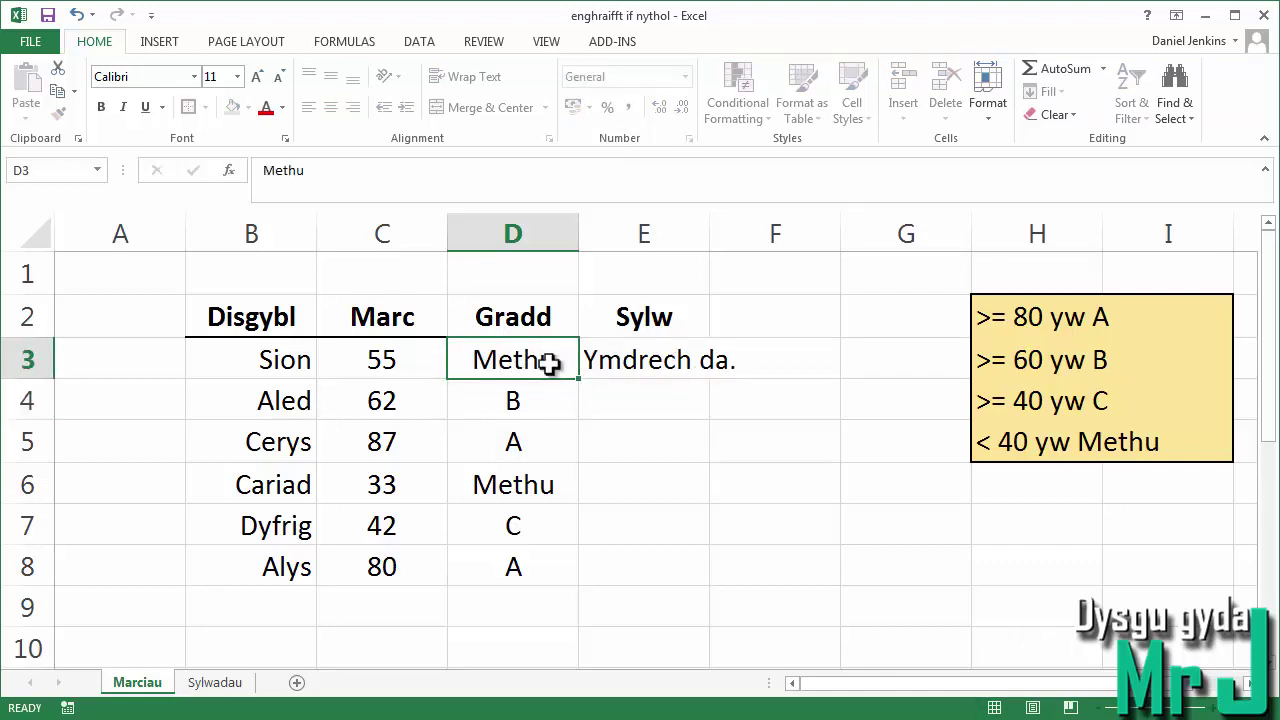
pyautogui.press('Return')
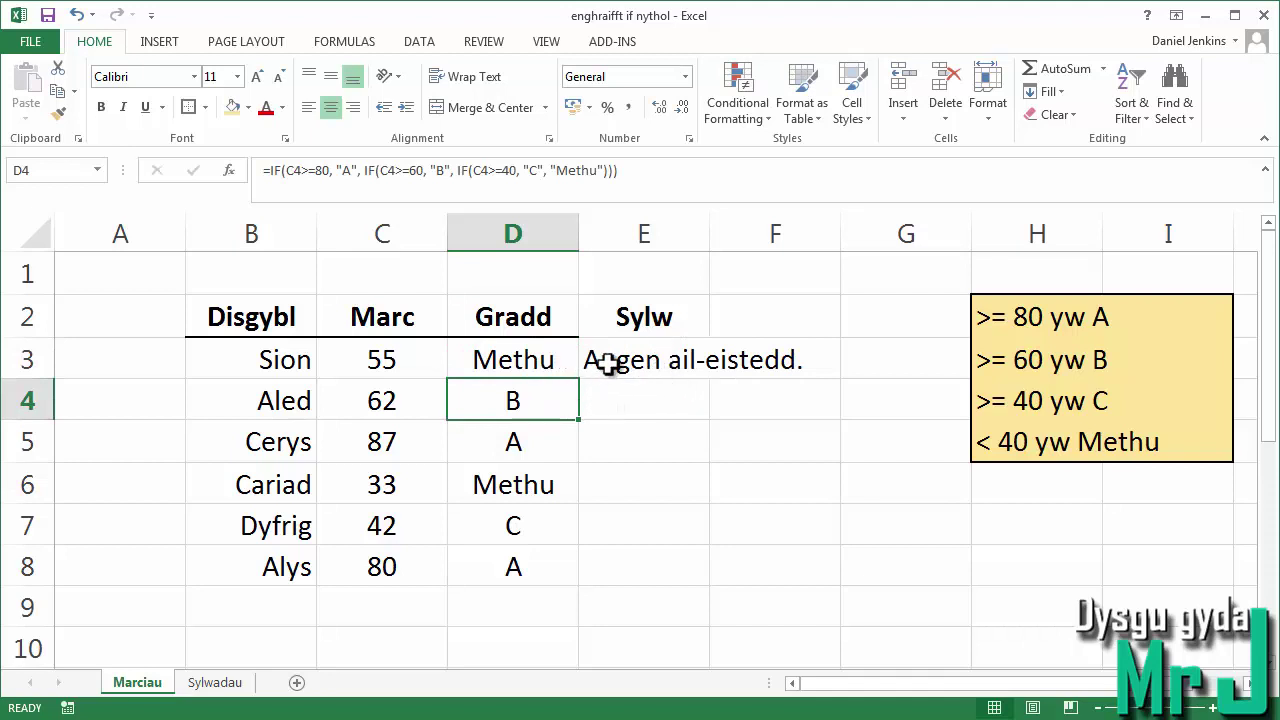
pyautogui.click(607, 362)
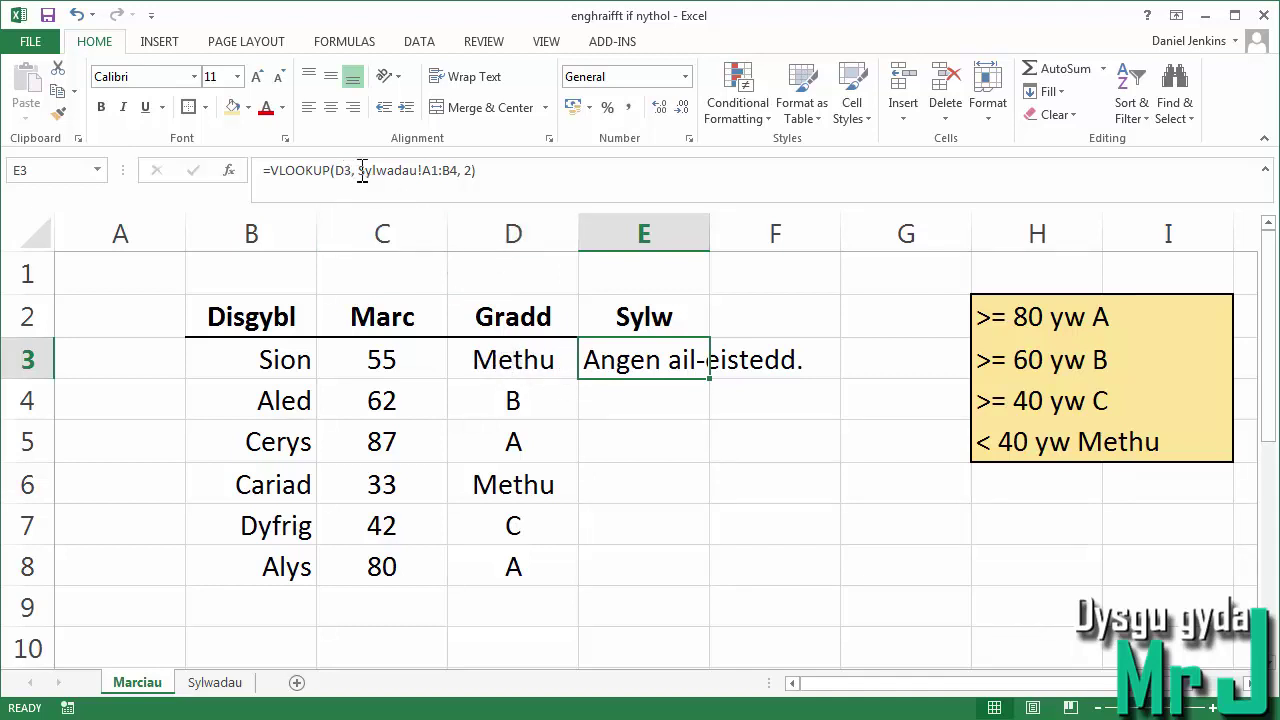
pyautogui.moveTo(358, 171); pyautogui.dragTo(458, 172)
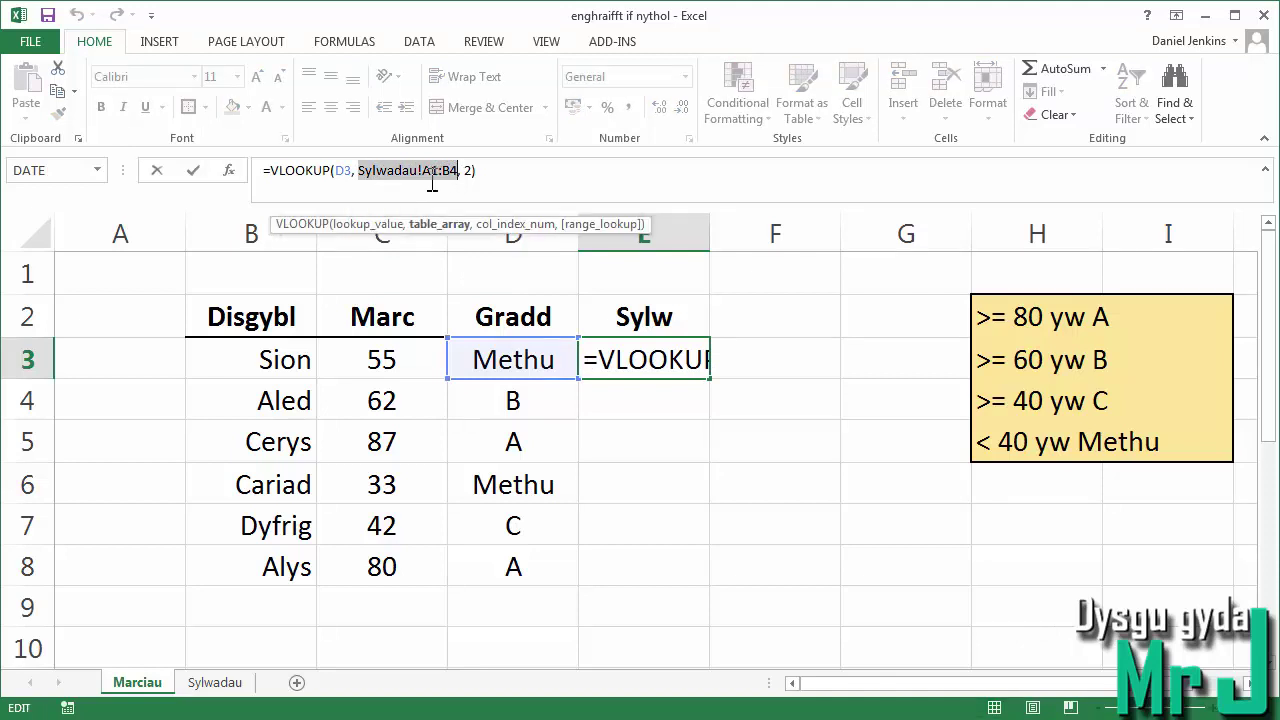
pyautogui.click(214, 684)
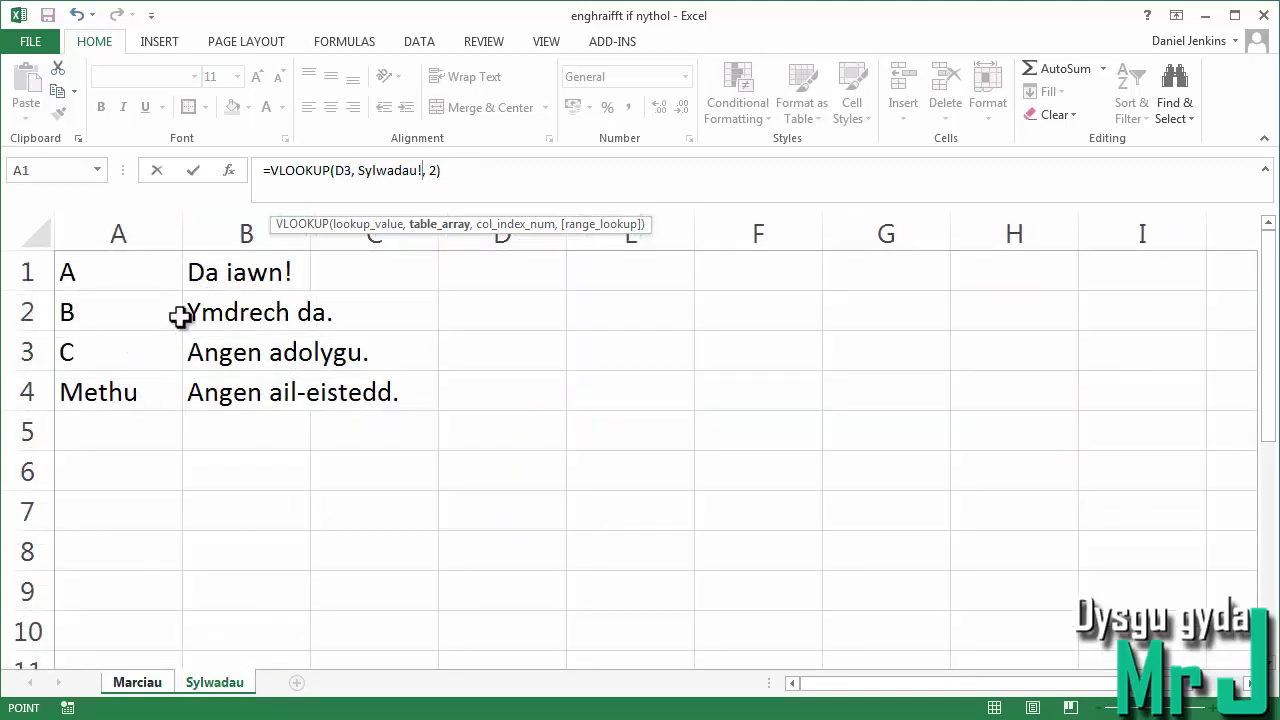
pyautogui.doubleClick(434, 171)
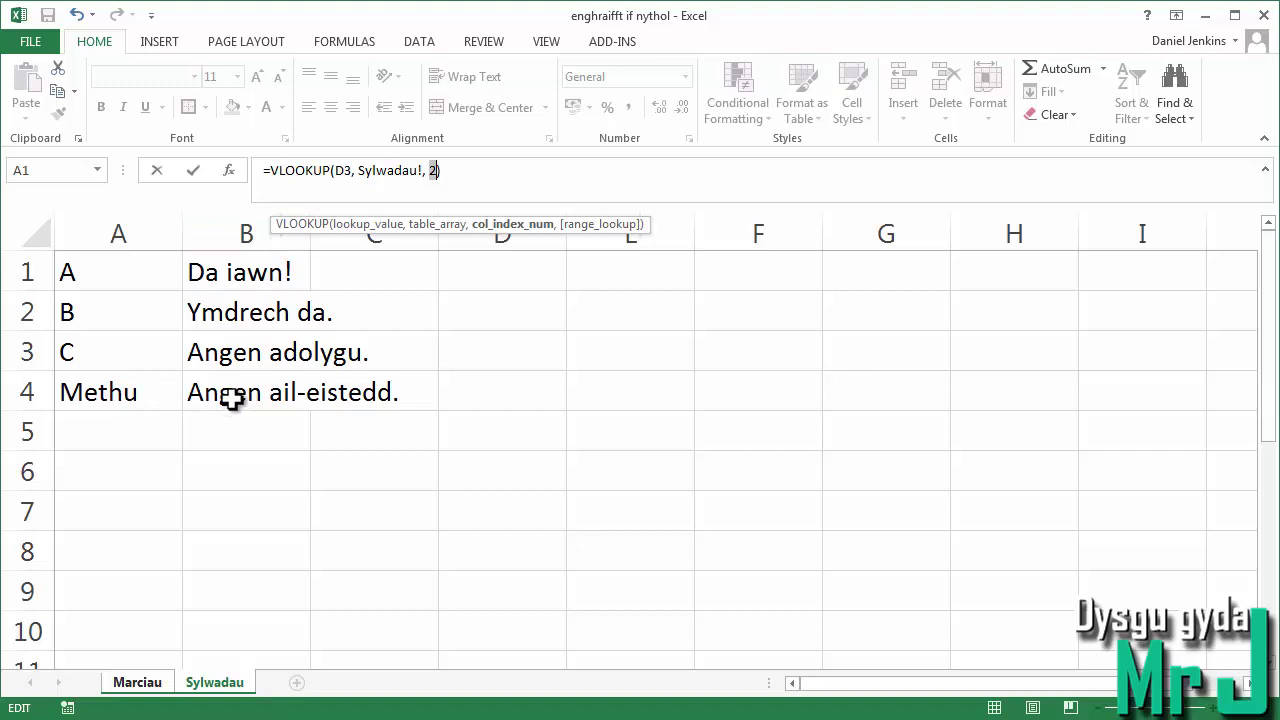
pyautogui.write('A1:B4')
pyautogui.press('Return')
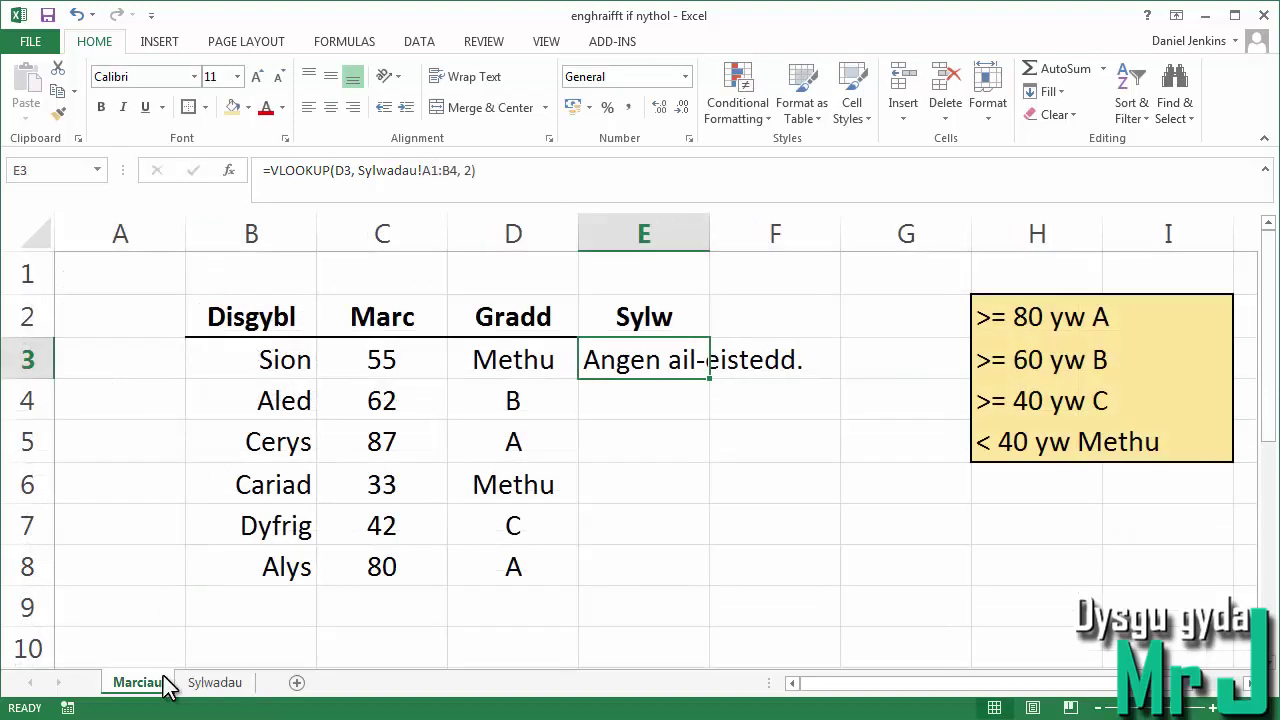